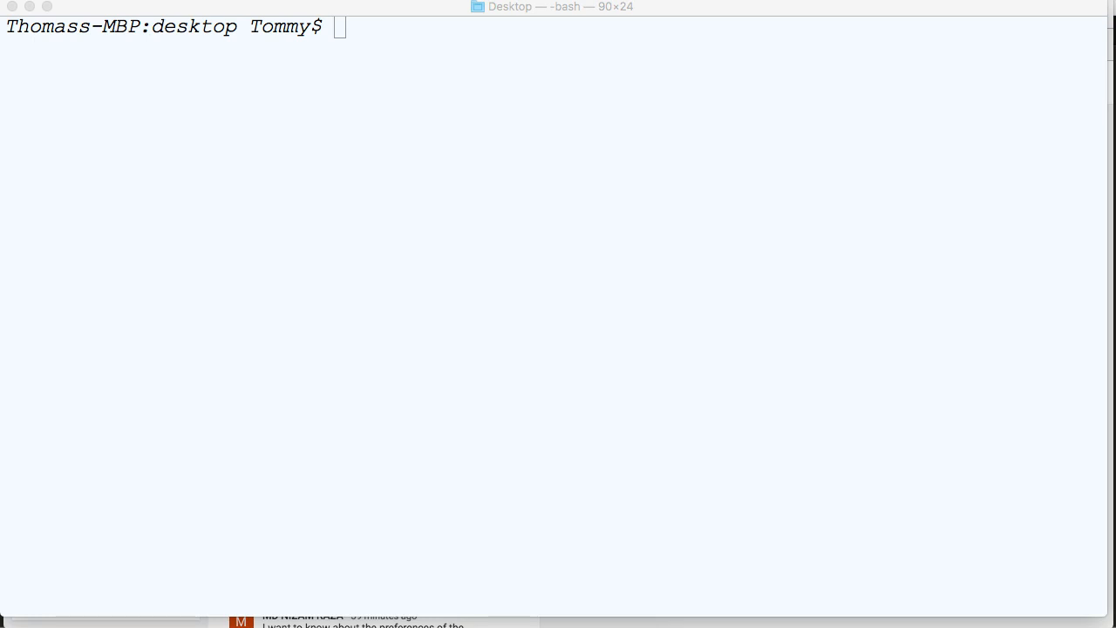
Step: Create and enter the python_by_example folder, then start building the street_craps virtualenv
click(335, 397)
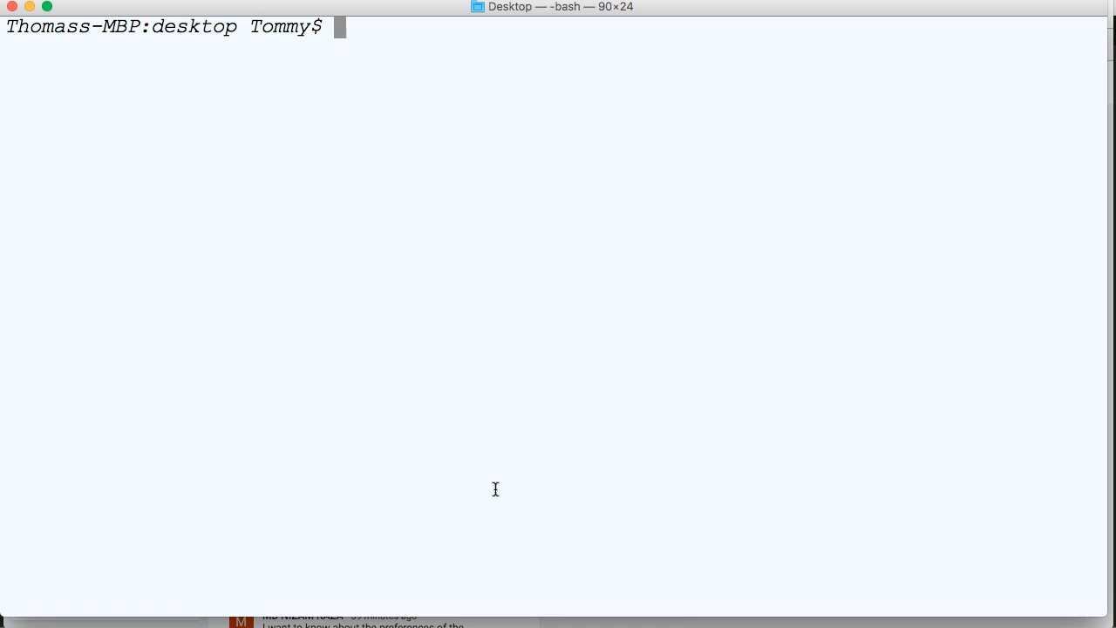
text(mk)
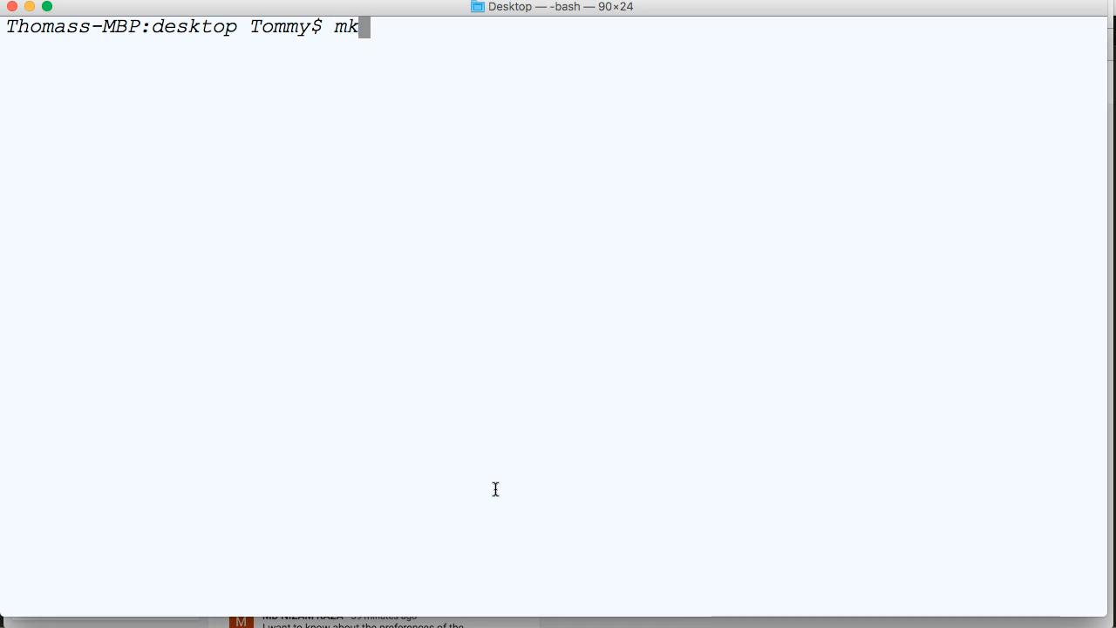
text(dir )
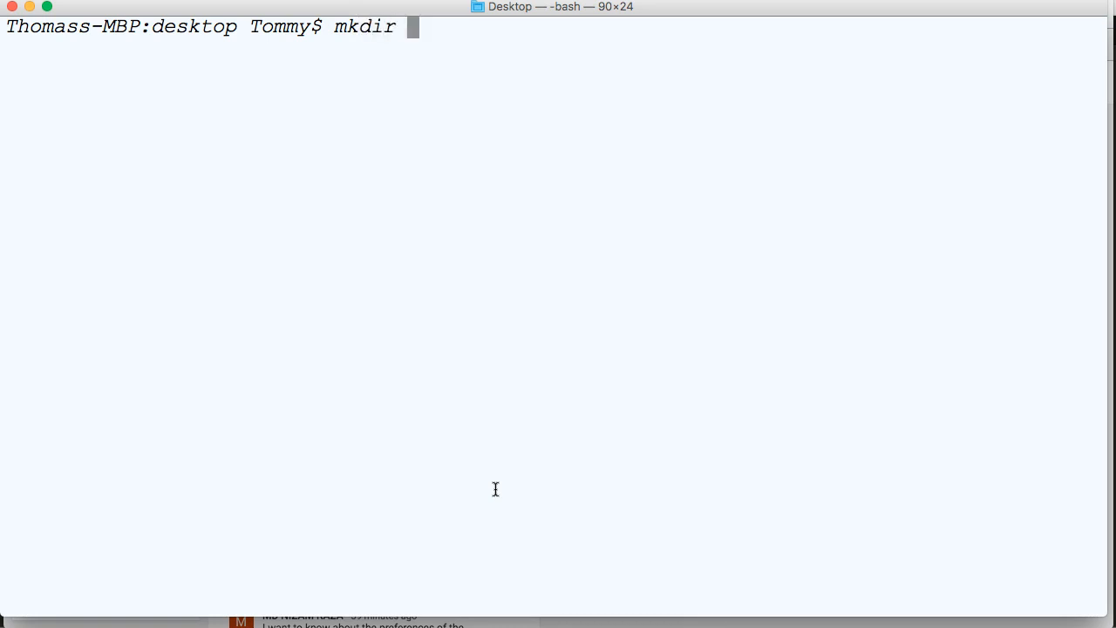
text(python_)
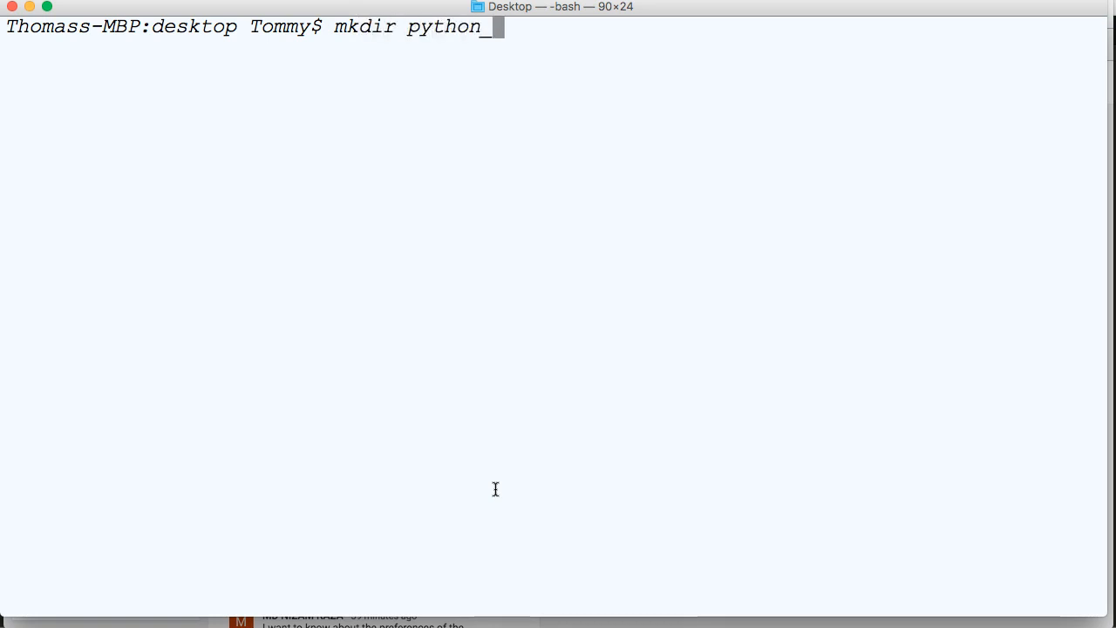
text(by_examp)
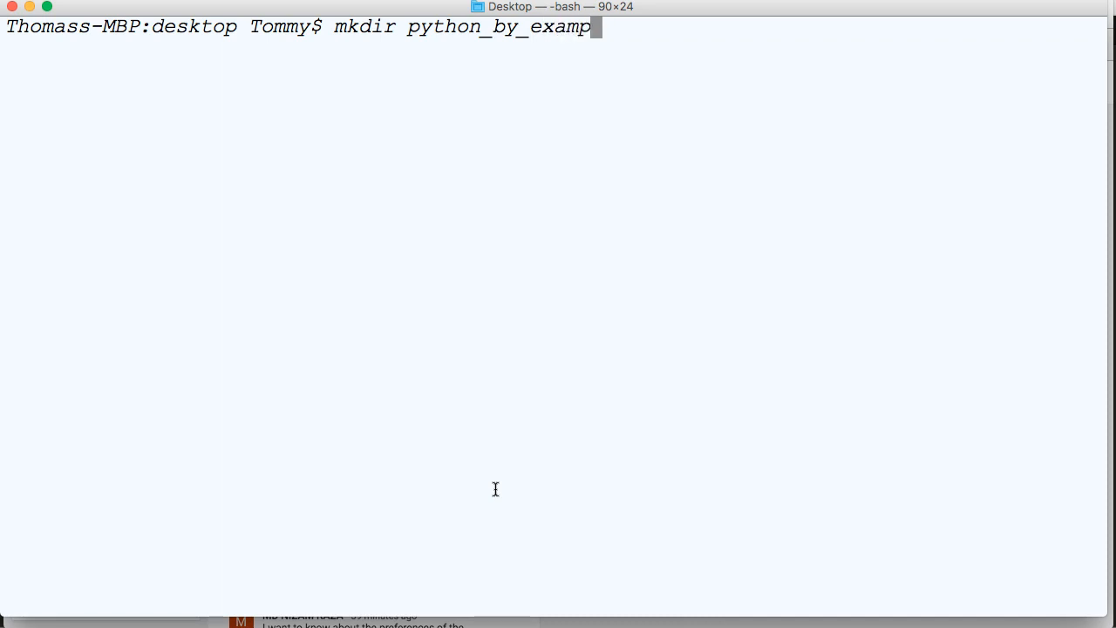
text(le)
key(Return)
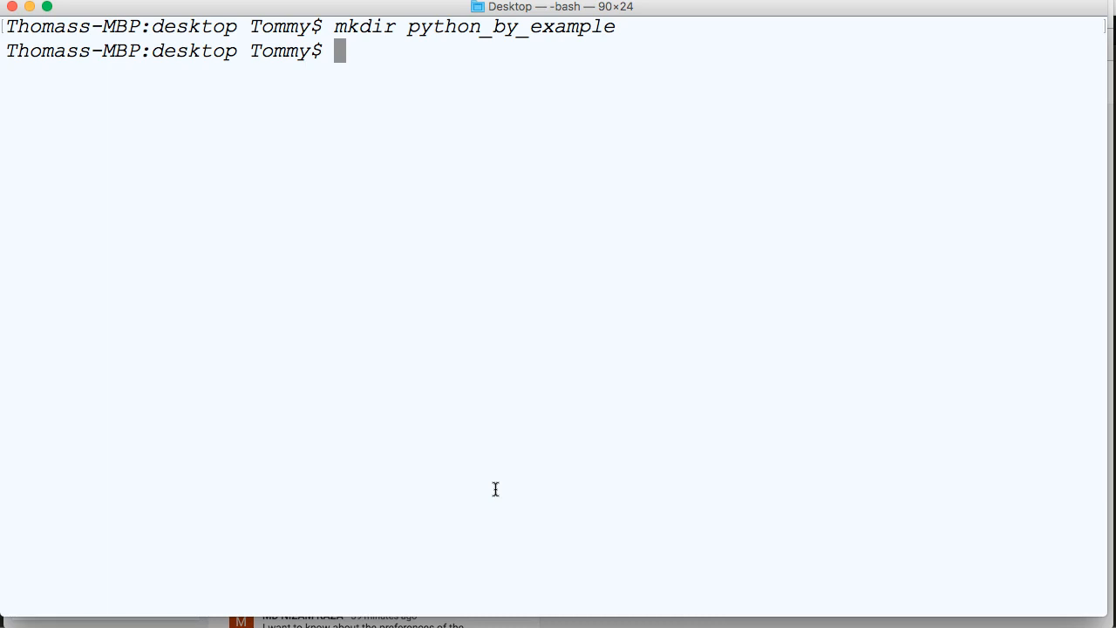
text(cd )
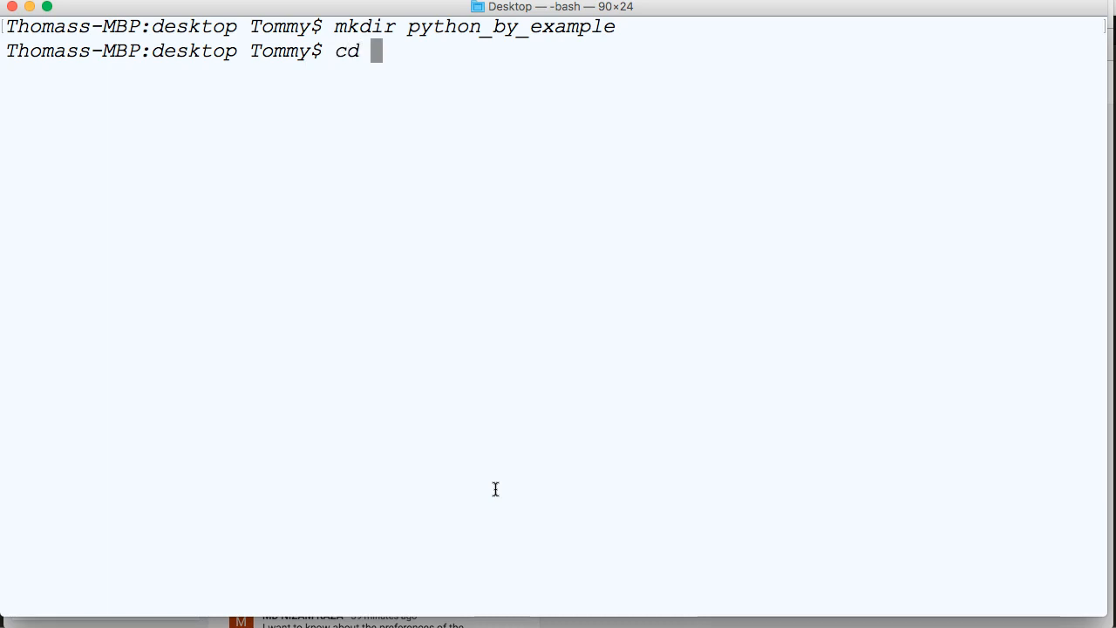
text(python_by)
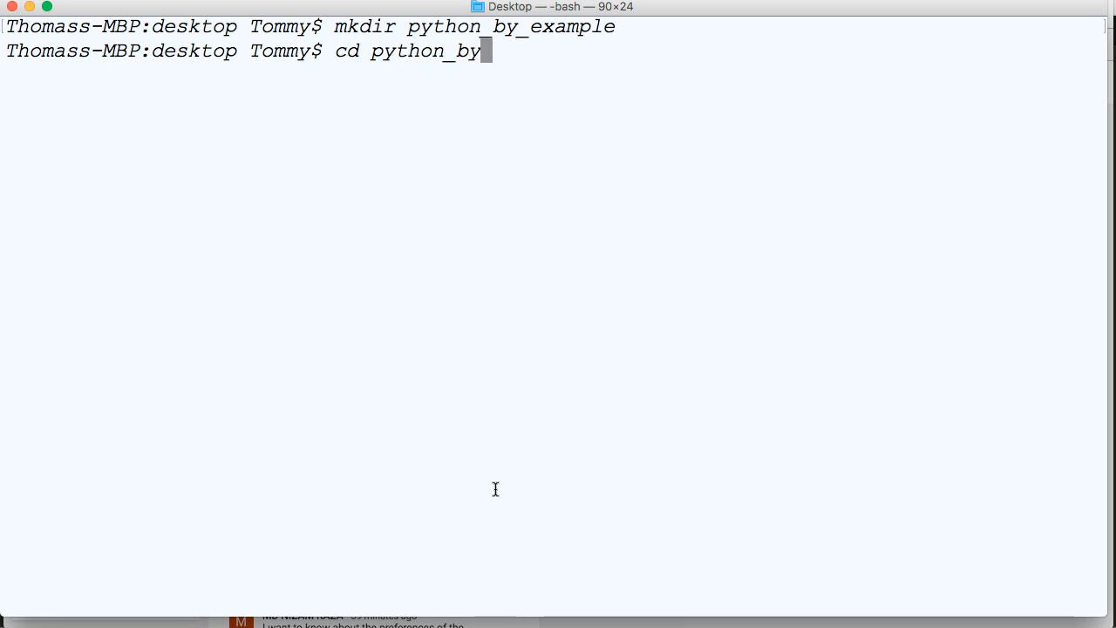
text(_example)
key(Return)
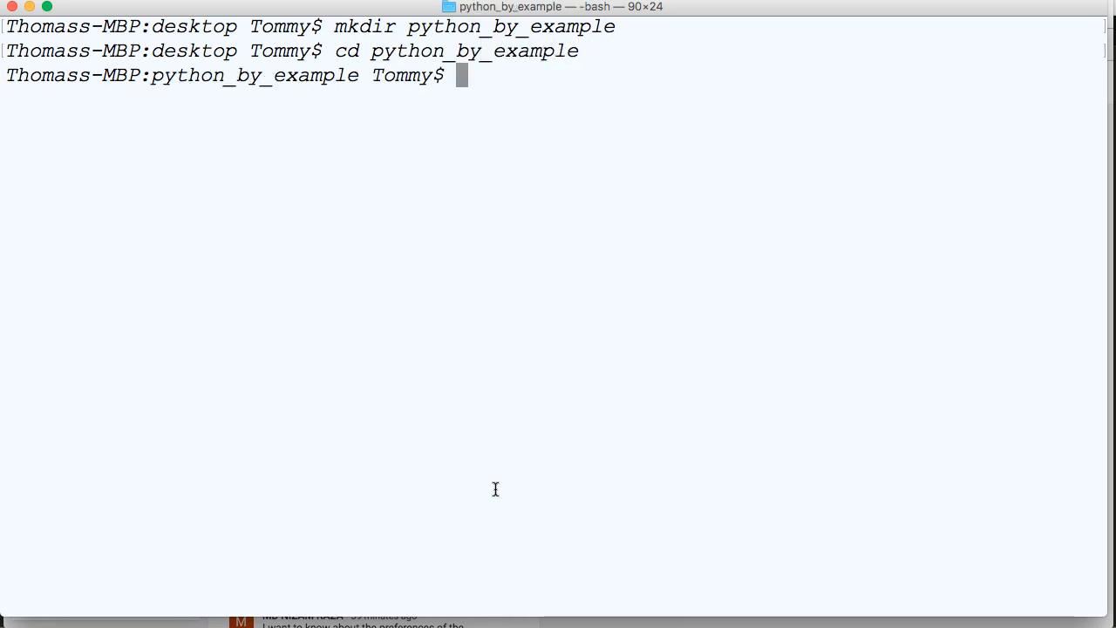
text(v)
text(irtualenv )
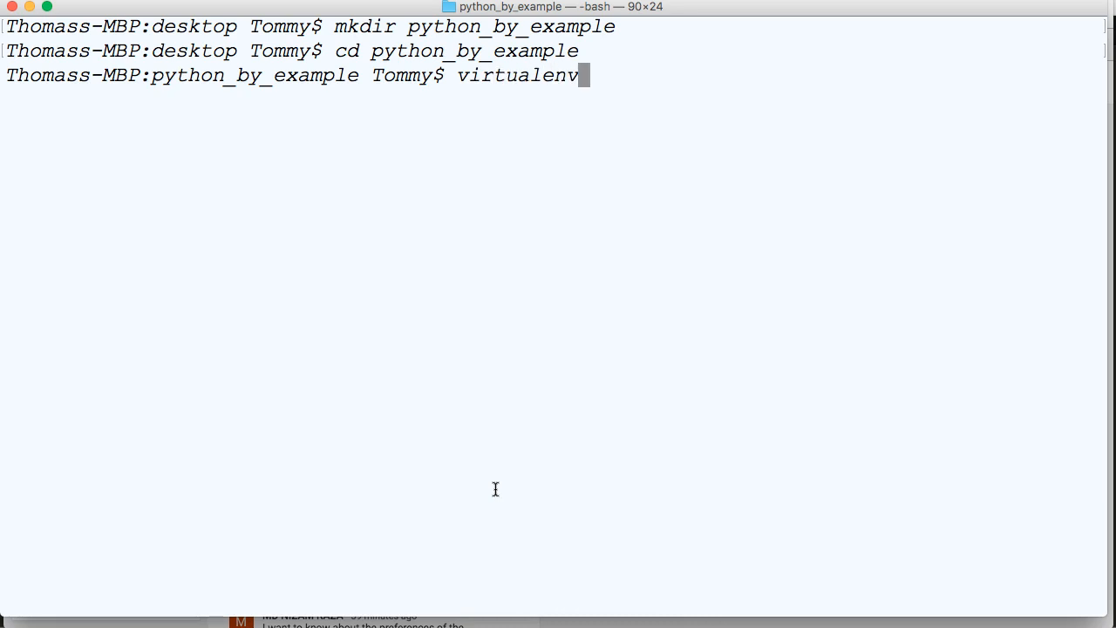
text(stre)
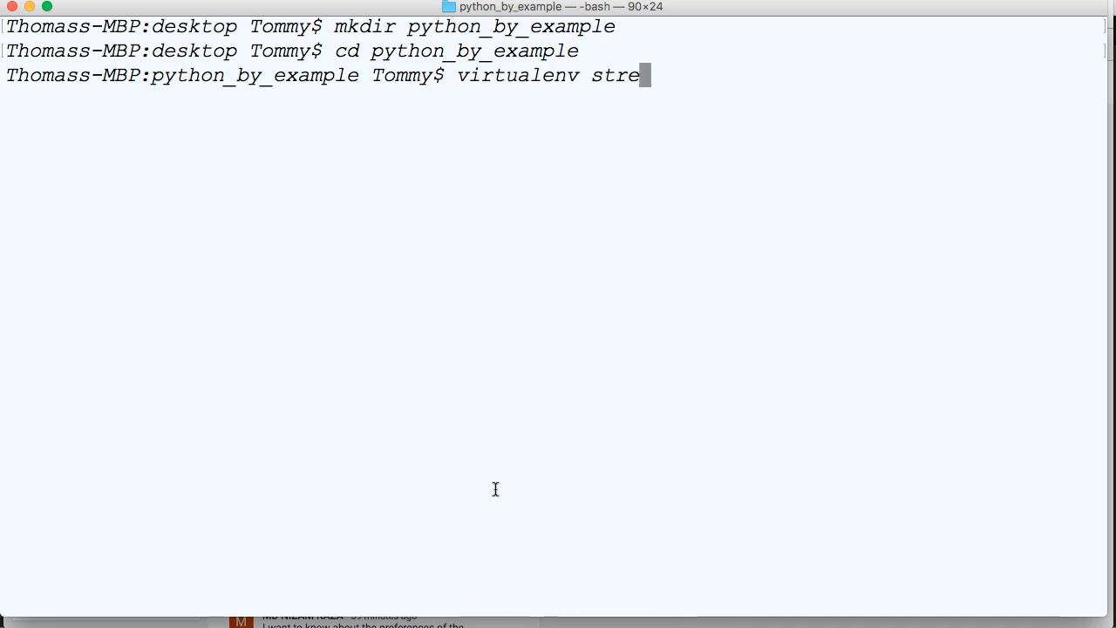
text(et_cr)
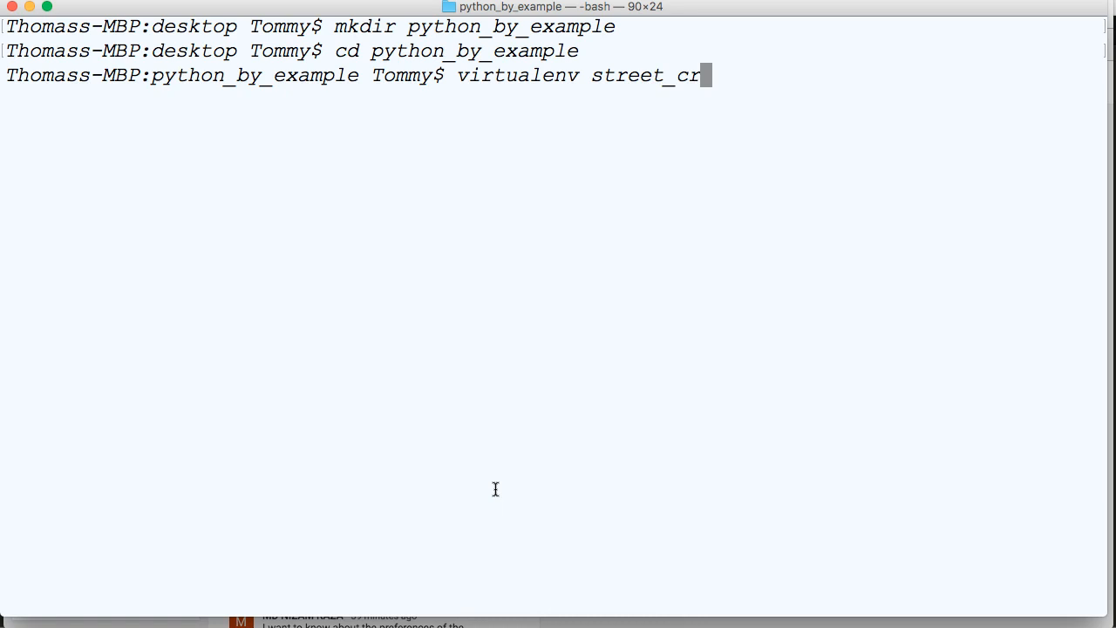
text(aps)
key(Return)
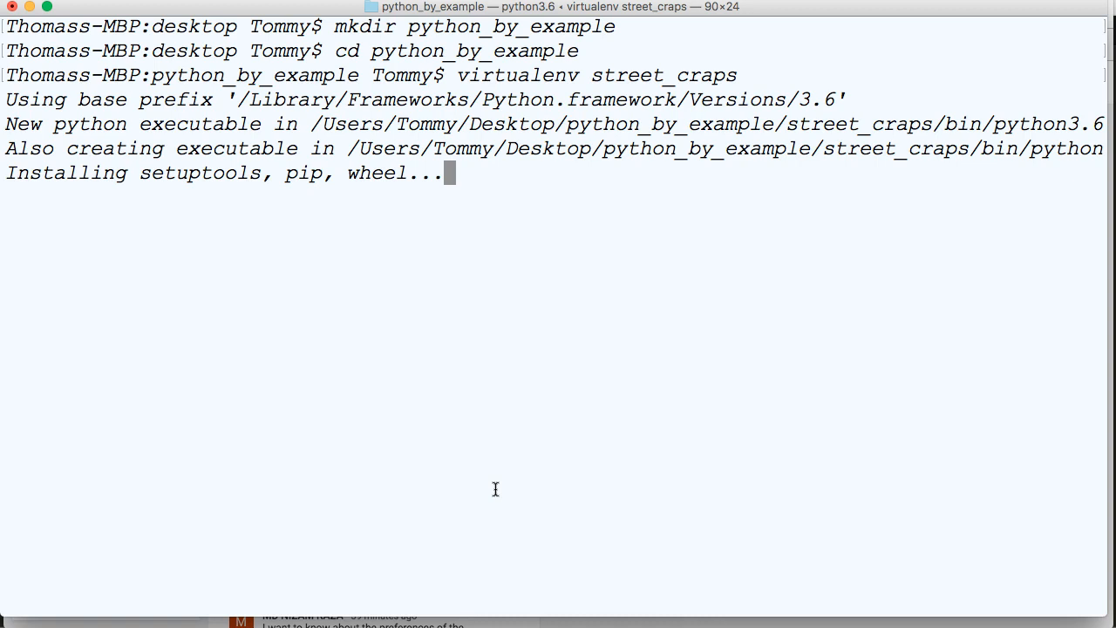
text(cd )
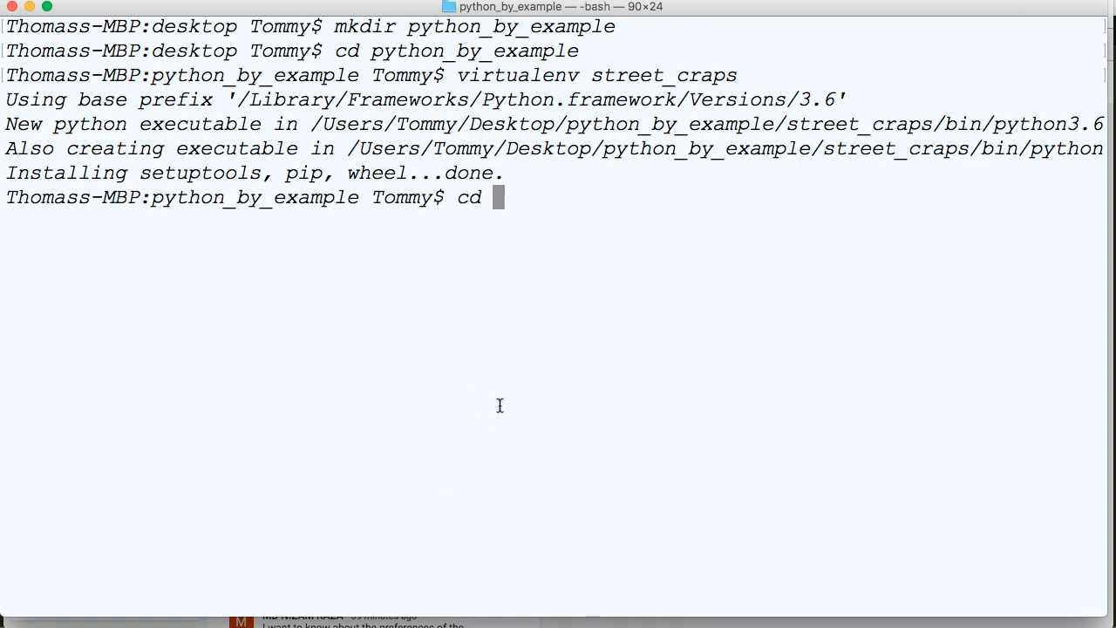
text(street_)
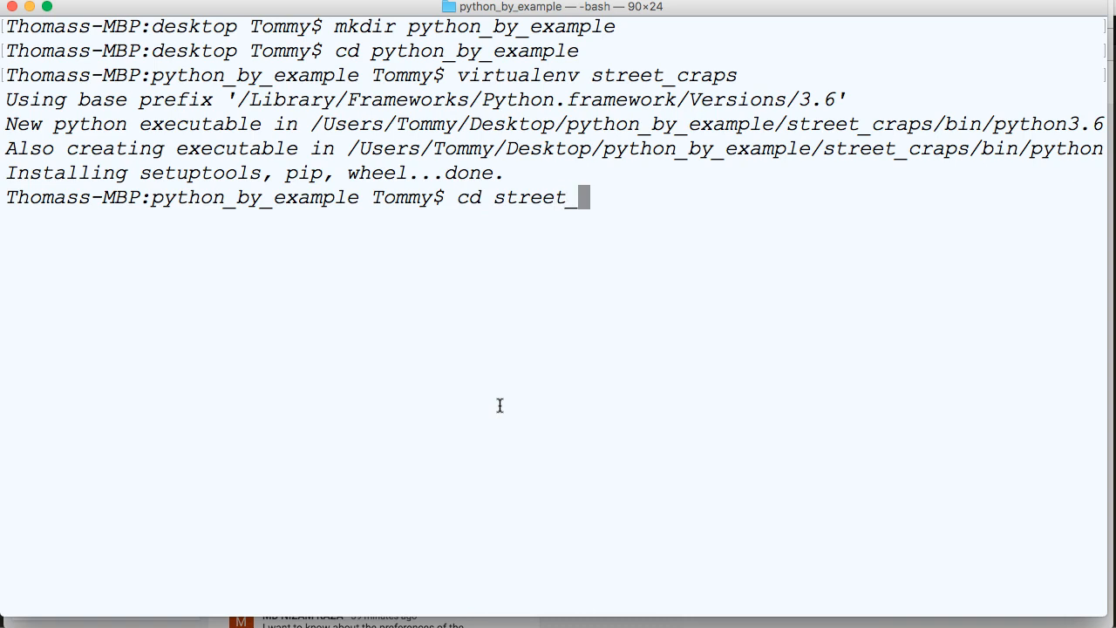
text(craps)
Step: Enter street_craps, list its bin, include, lib folders, and activate it with source bin/activate
key(Return)
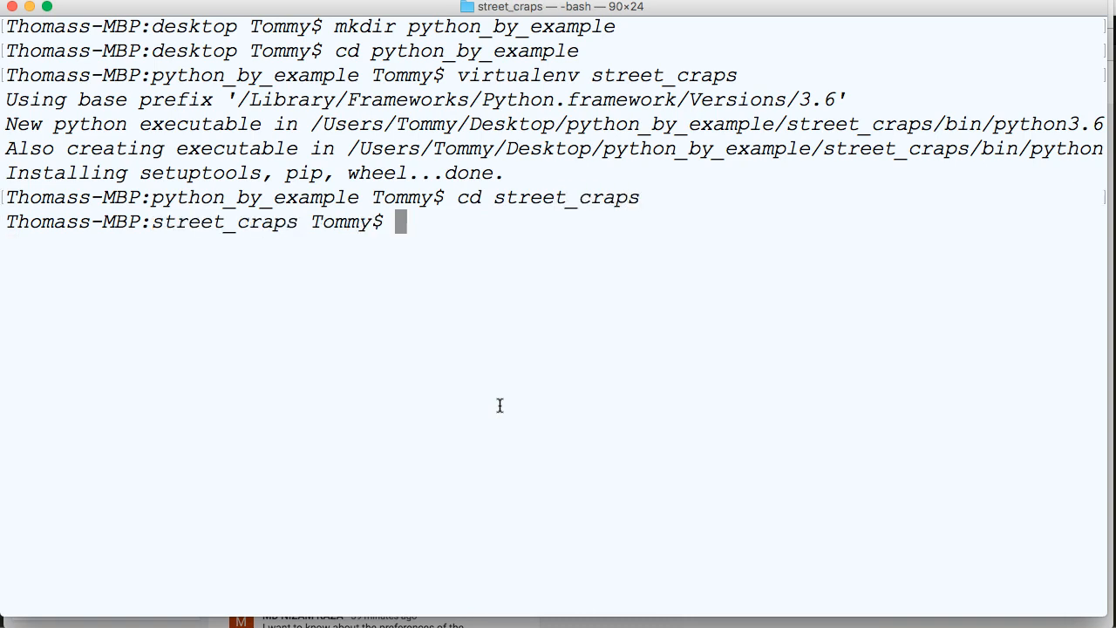
text(ls)
key(Return)
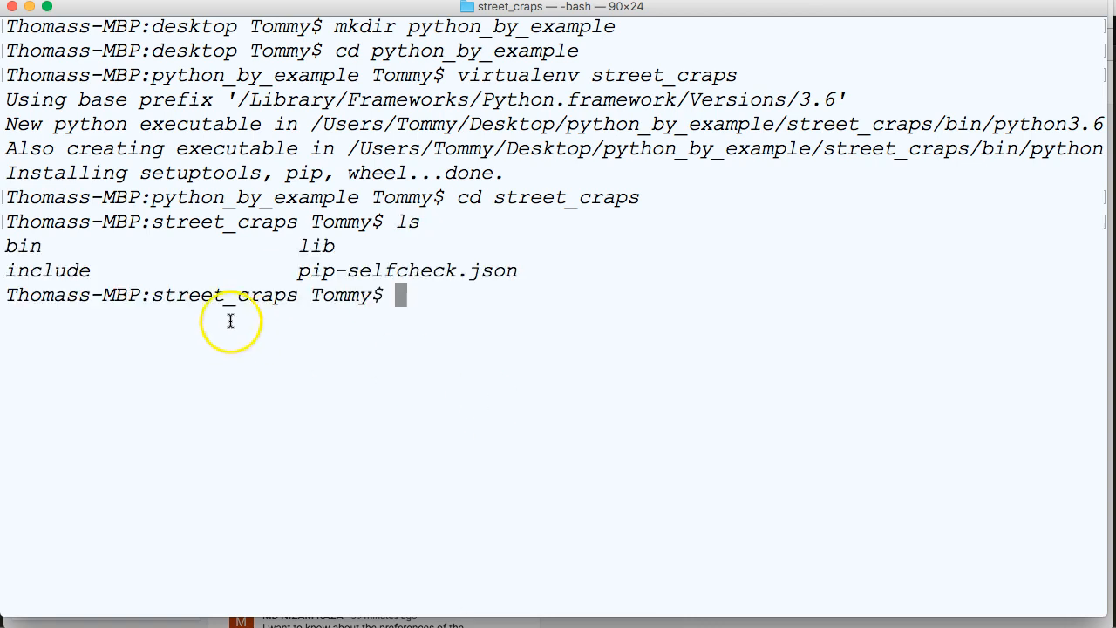
text(sourc)
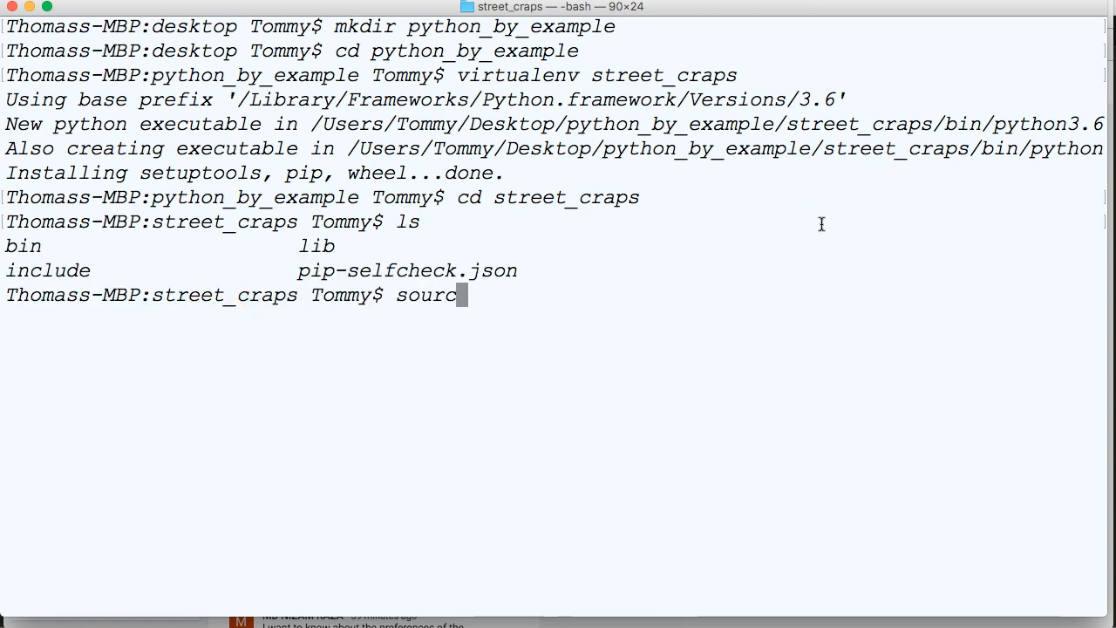
text(e bin/ac)
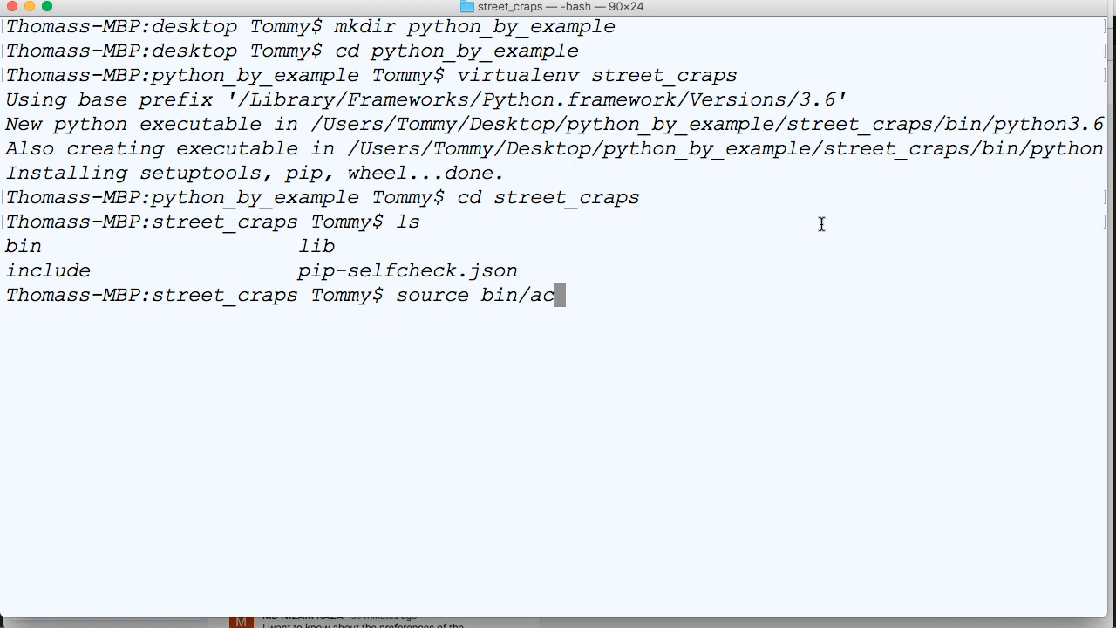
text(tivate)
key(Return)
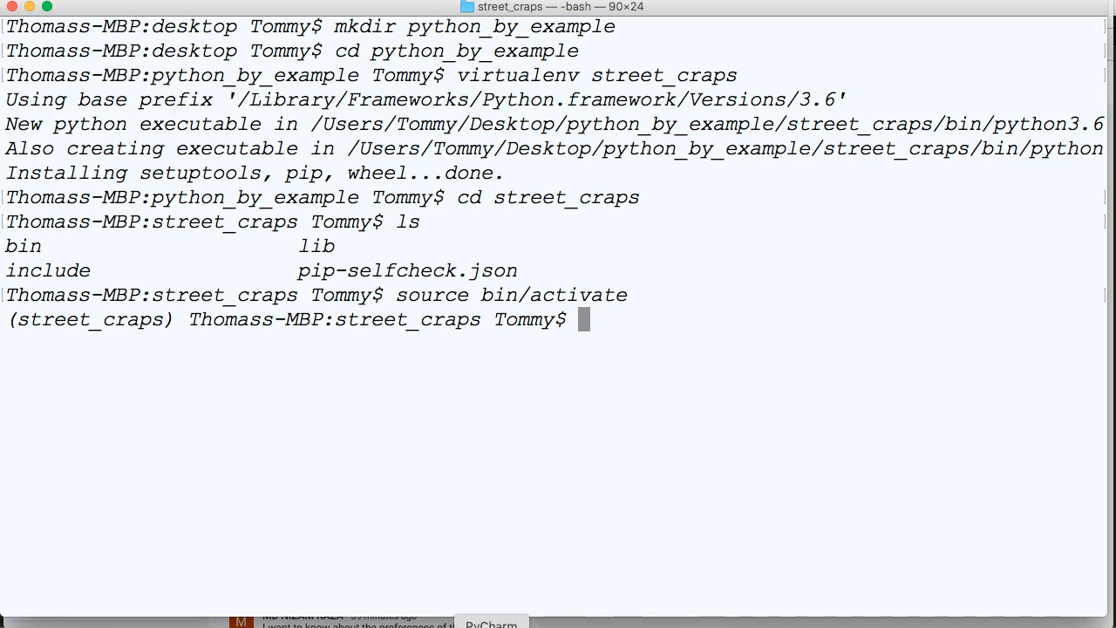
Step: Launch PyCharm and browse the Open dialog into Desktop's python_by_example folder
click(538, 620)
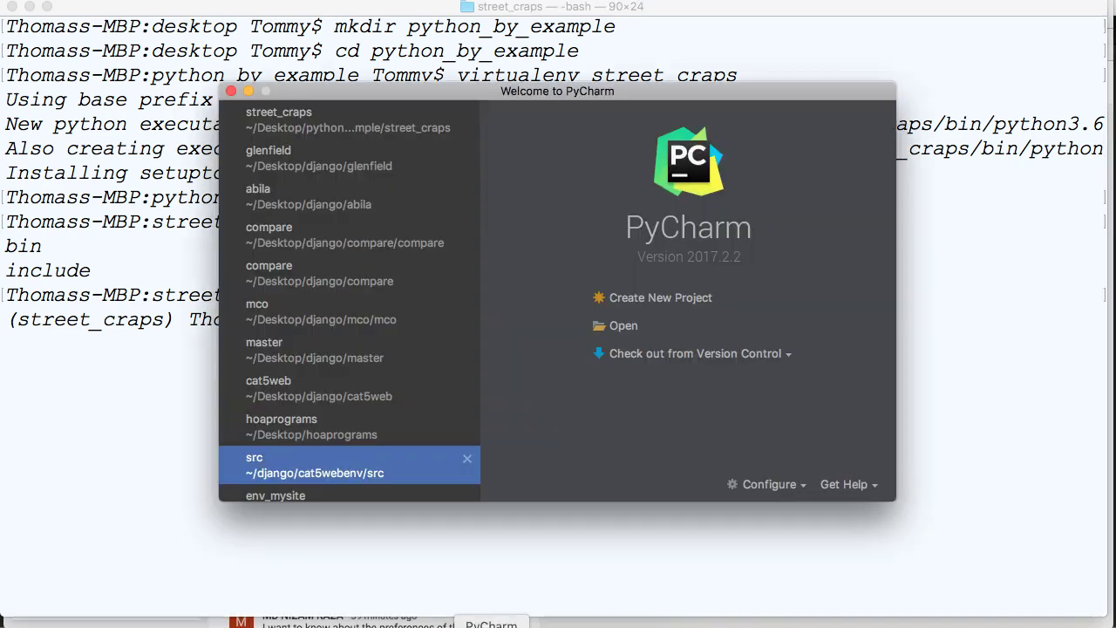
click(622, 325)
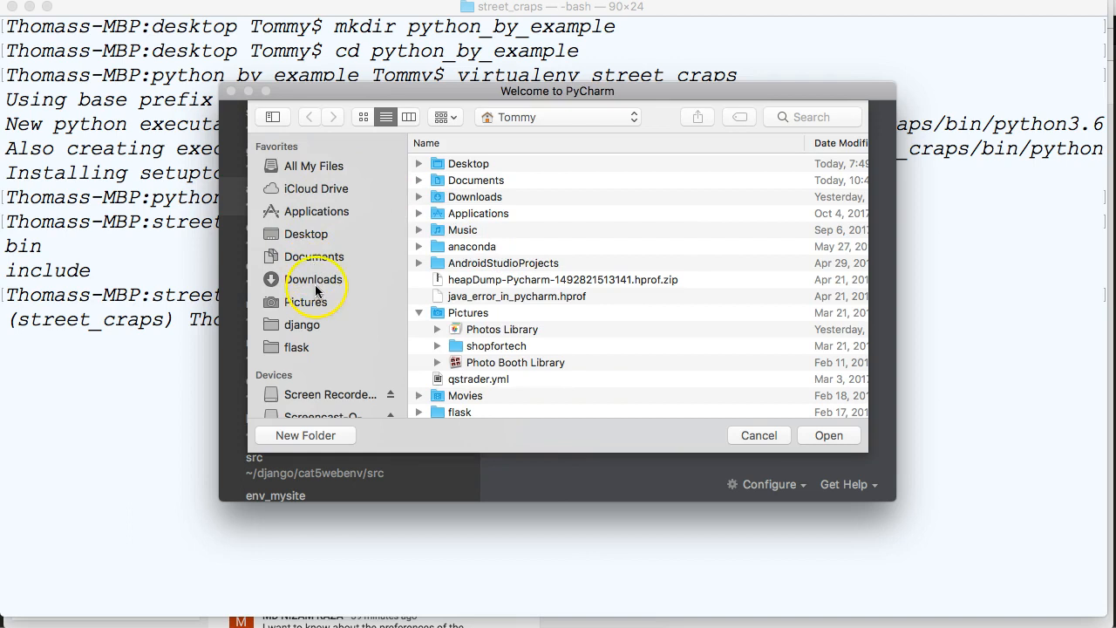
click(307, 234)
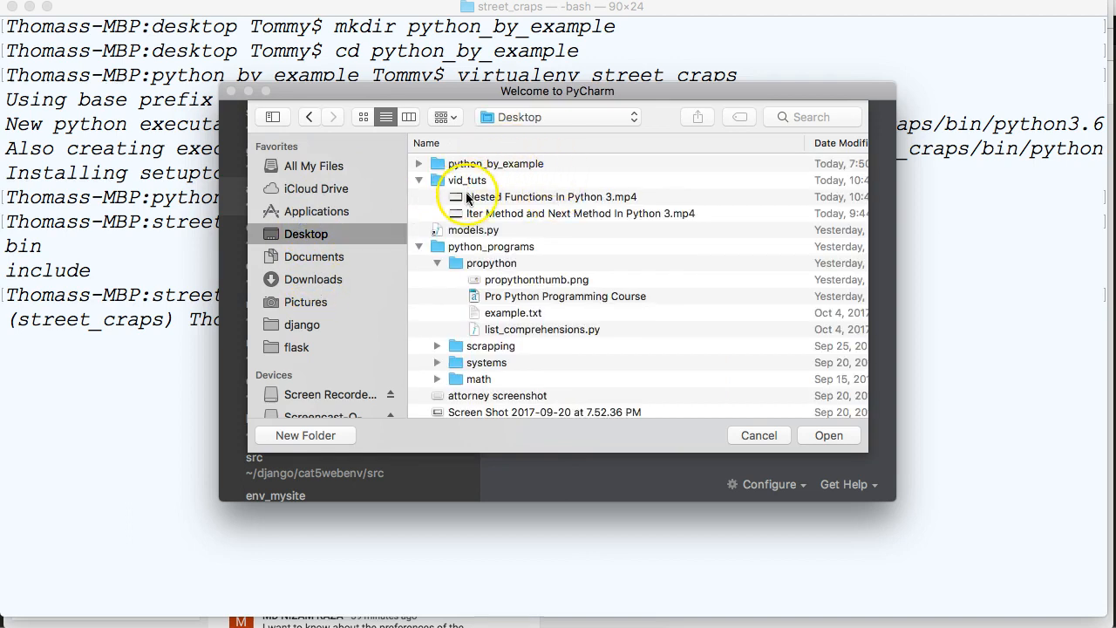
click(478, 164)
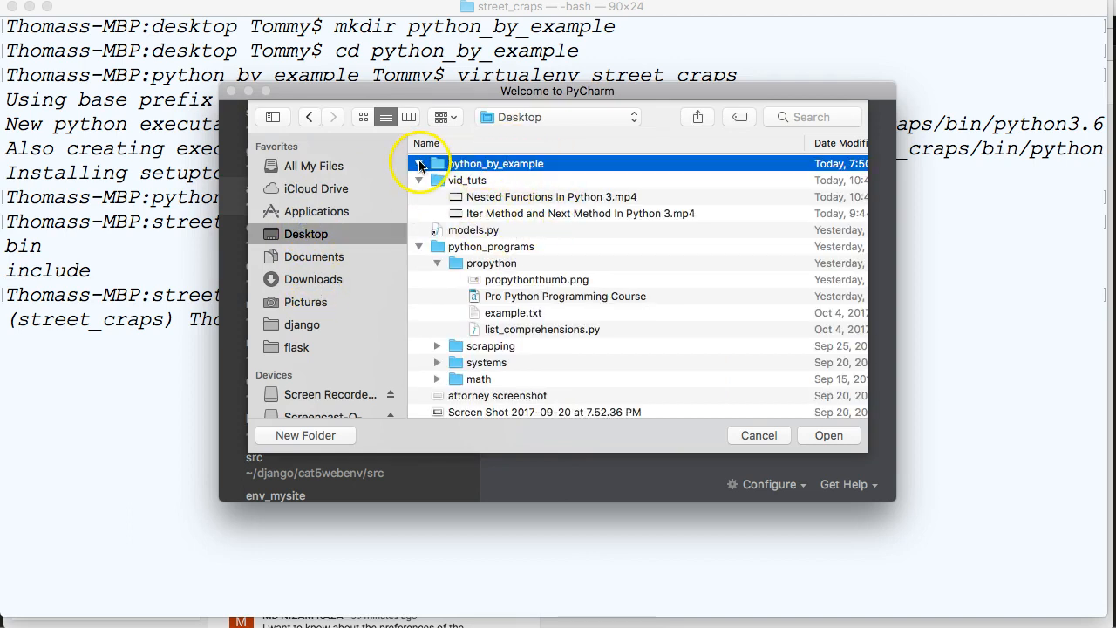
click(419, 164)
Step: Select the street_craps folder and open it as the current project
click(435, 180)
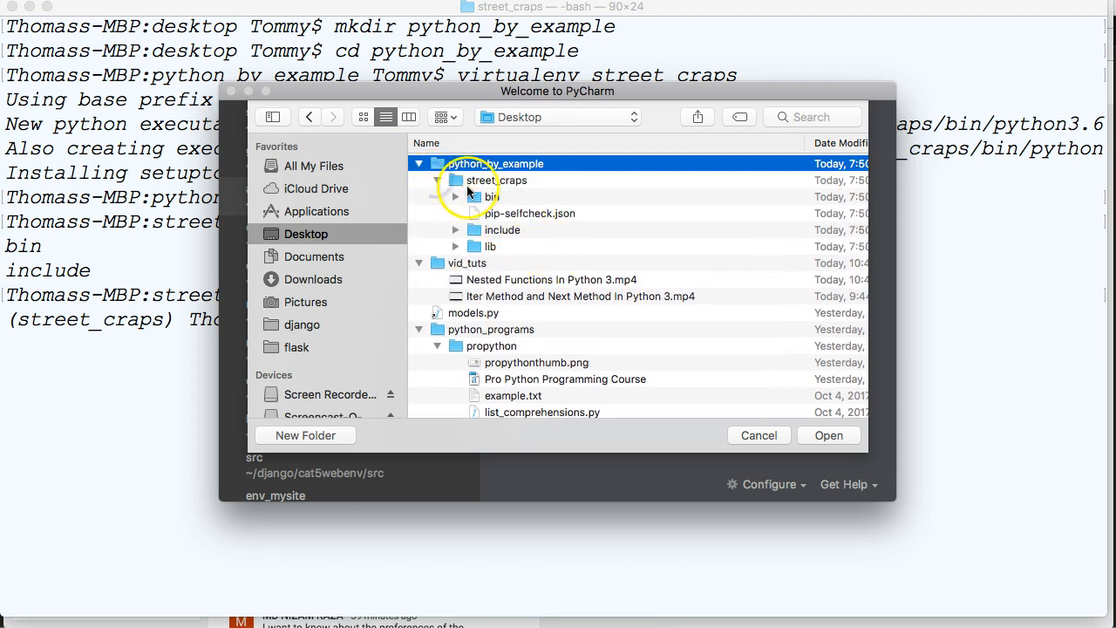
click(437, 179)
click(496, 180)
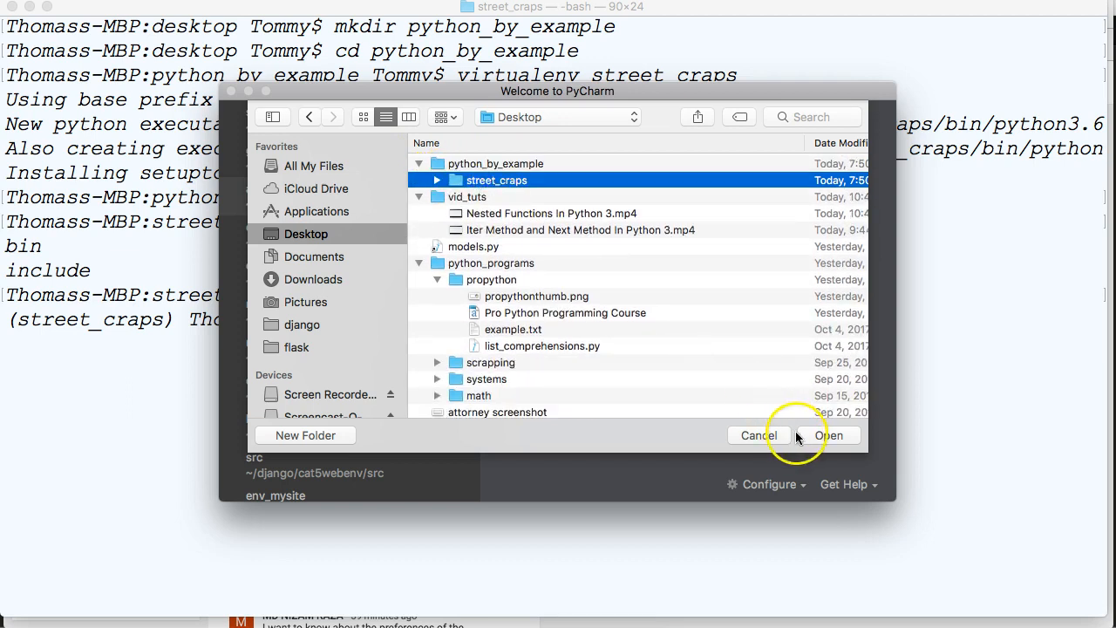
click(828, 435)
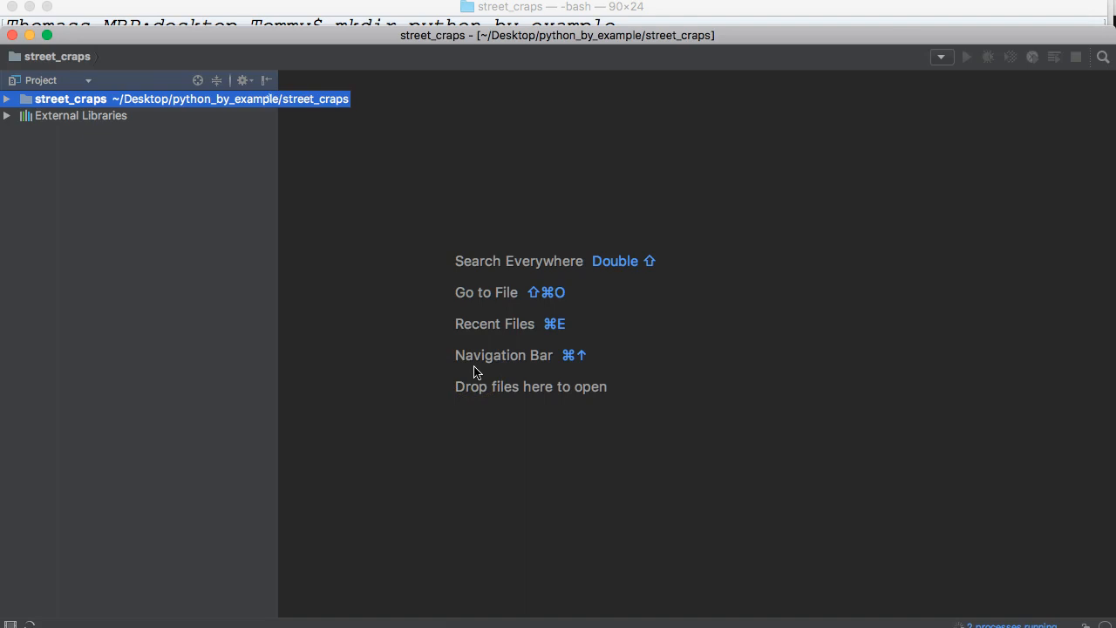
Step: Create a new empty main.py in the street_craps project and focus it in the editor
click(7, 99)
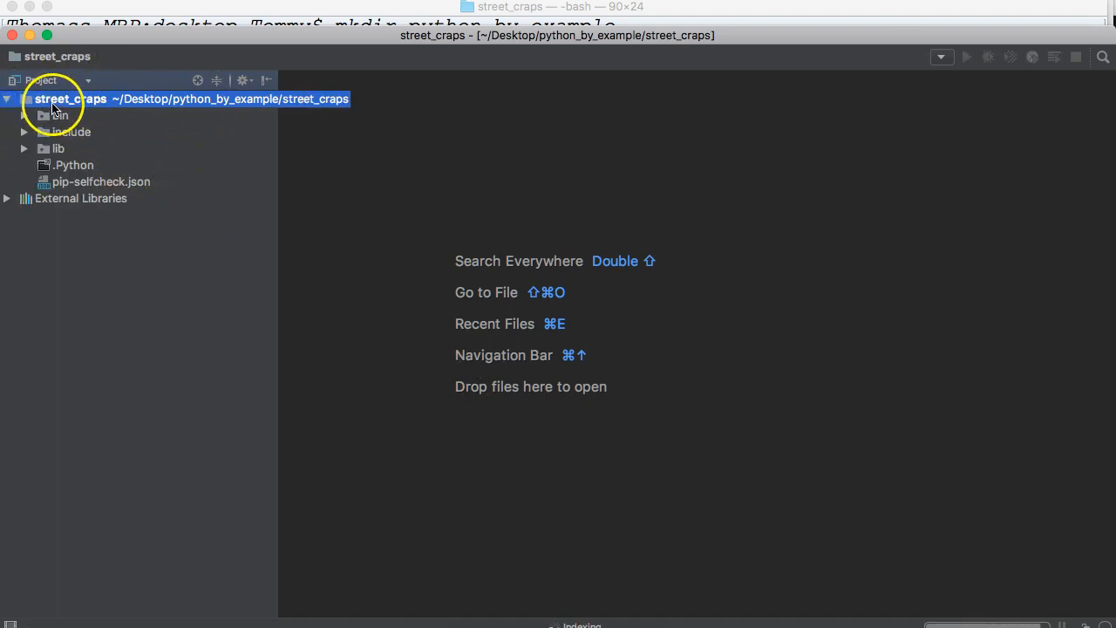
right_click(53, 100)
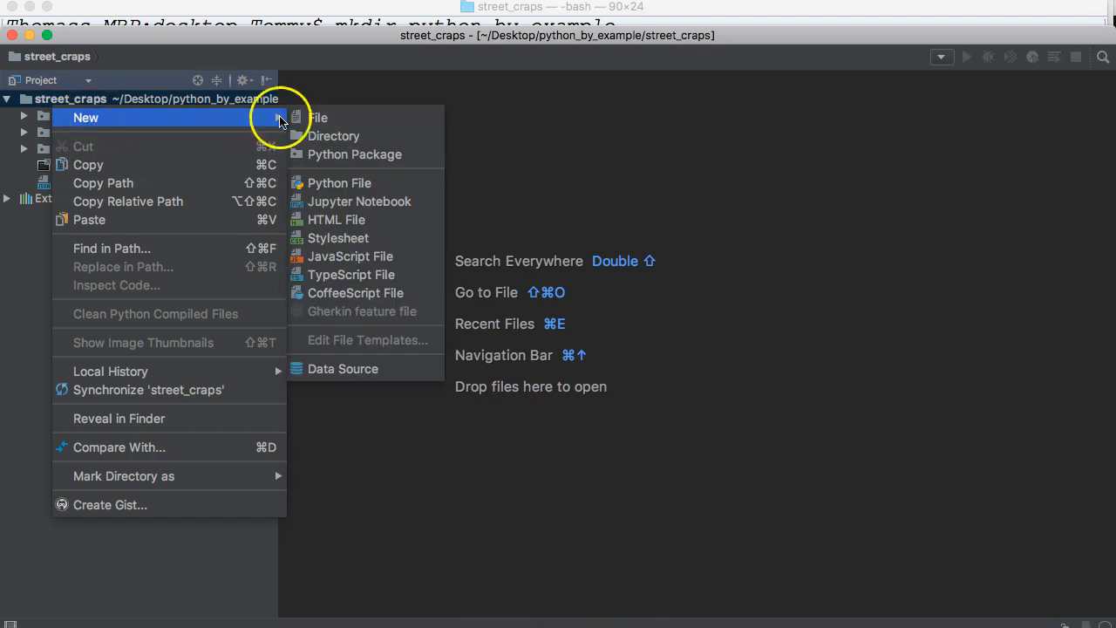
click(330, 116)
text(main.py)
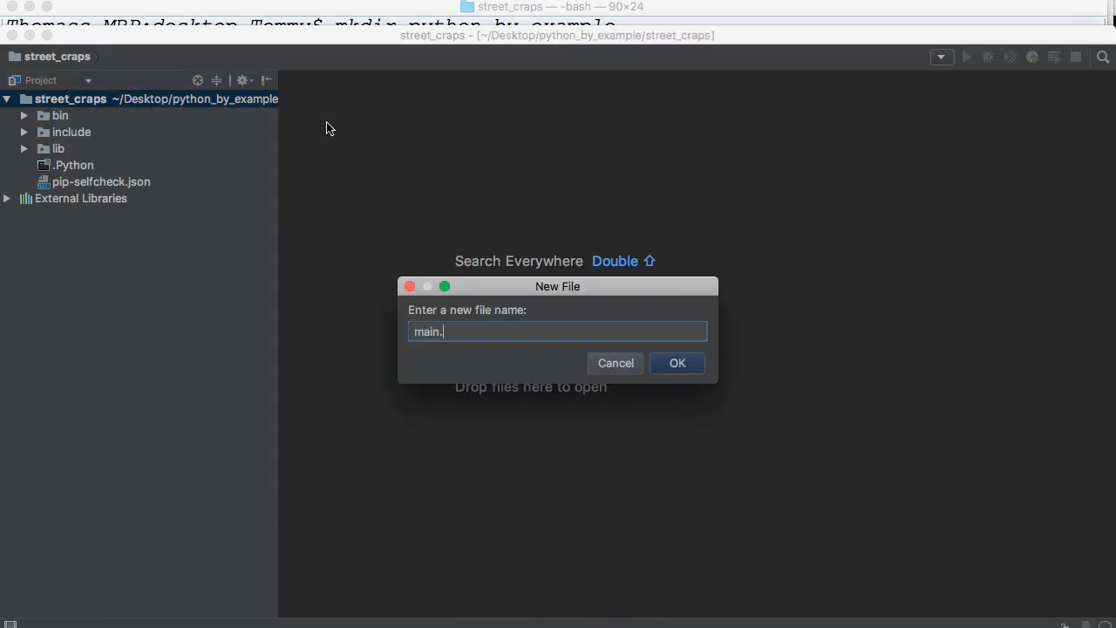
key(Return)
click(514, 199)
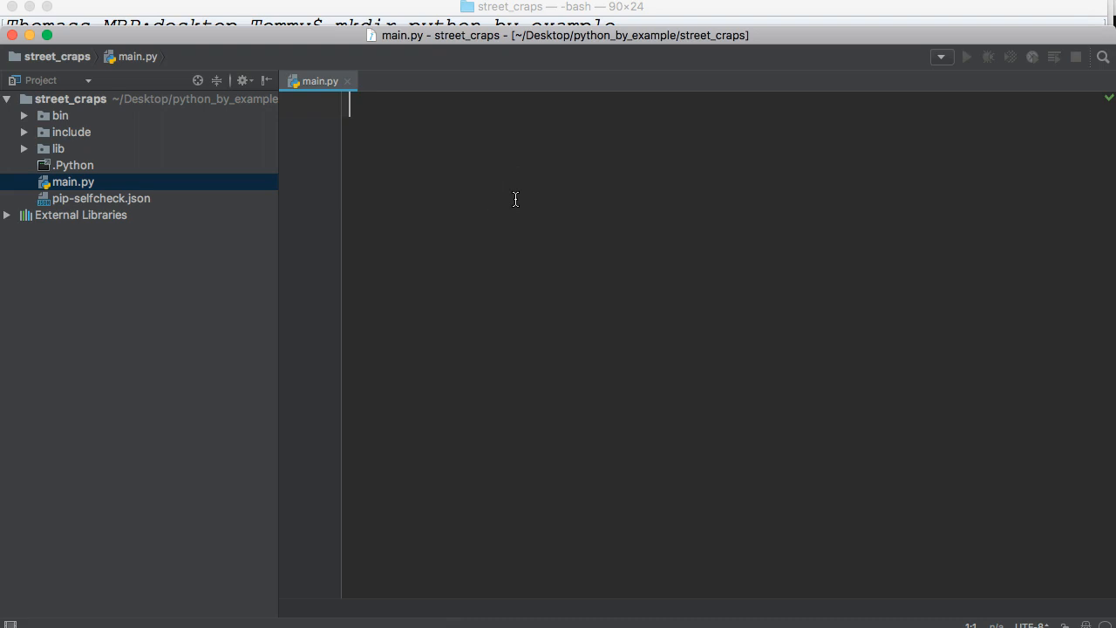
text(from r)
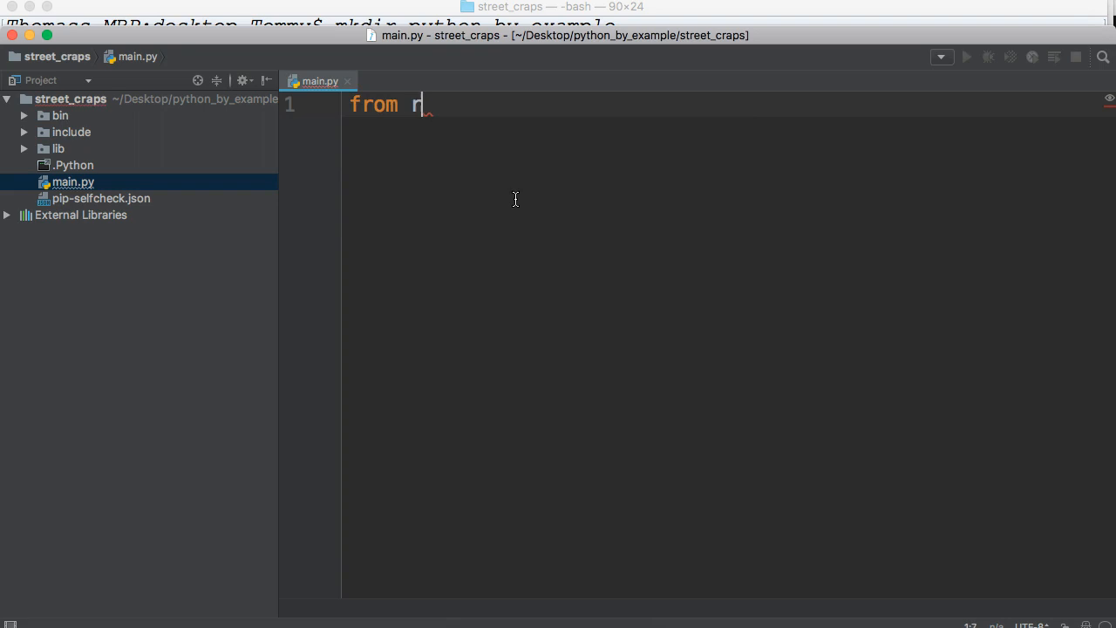
text(andom imp)
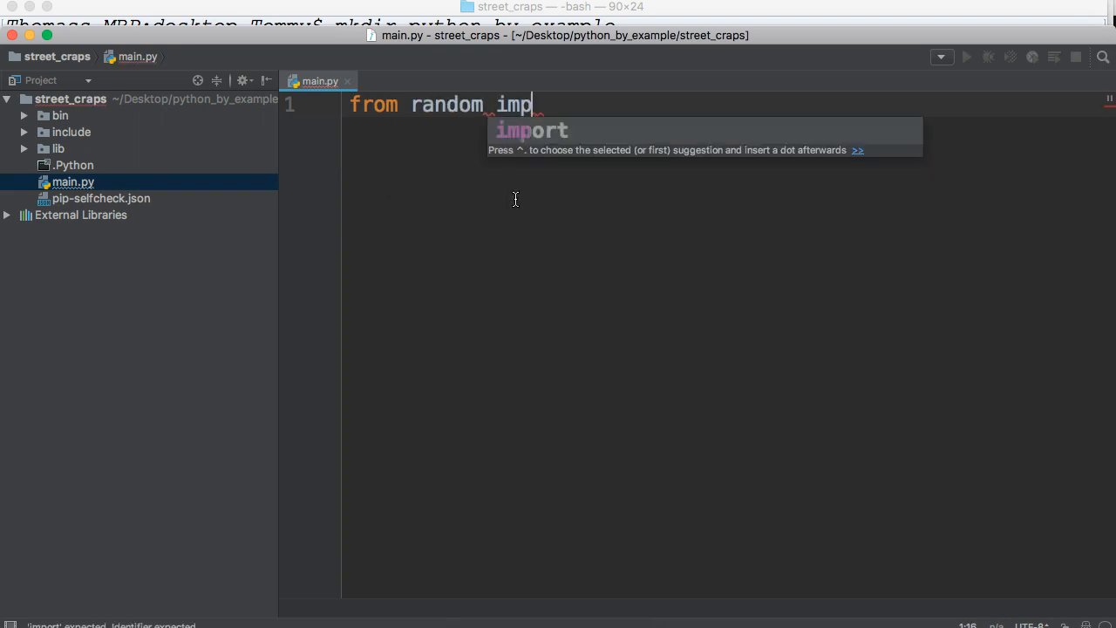
text(ort ra)
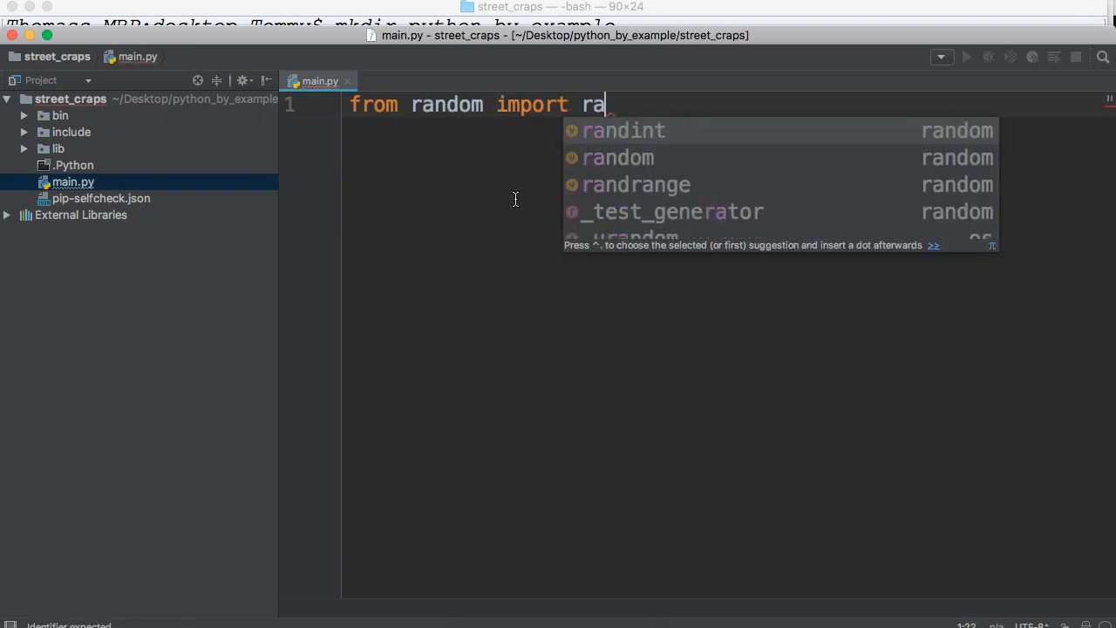
Step: Import randint from random and define the dice_roll function header
key(Tab)
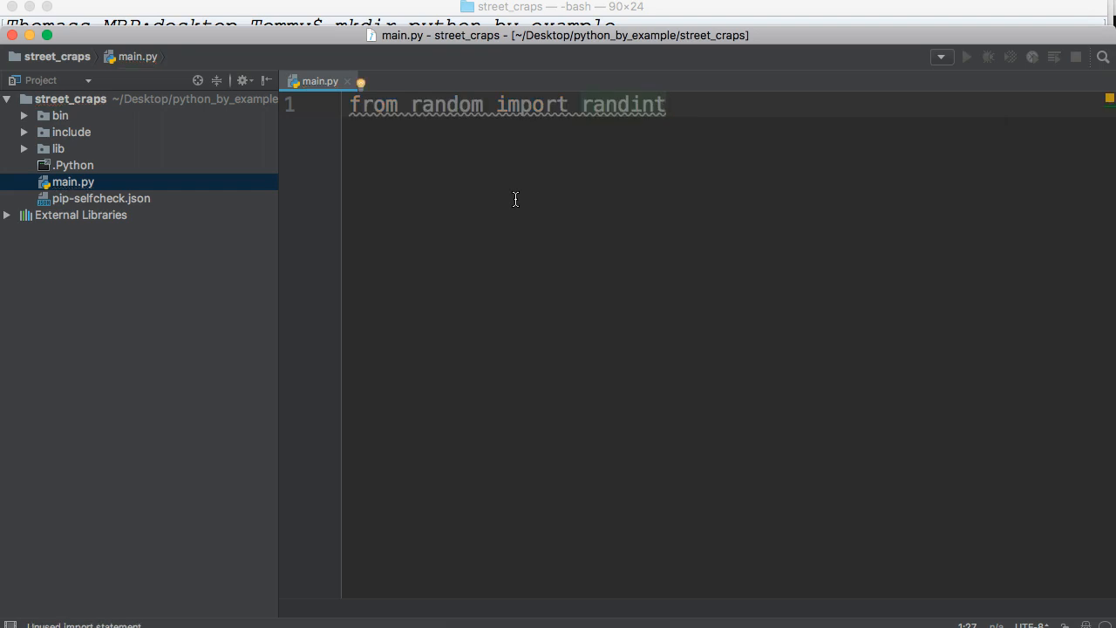
key(Return)
key(Return)
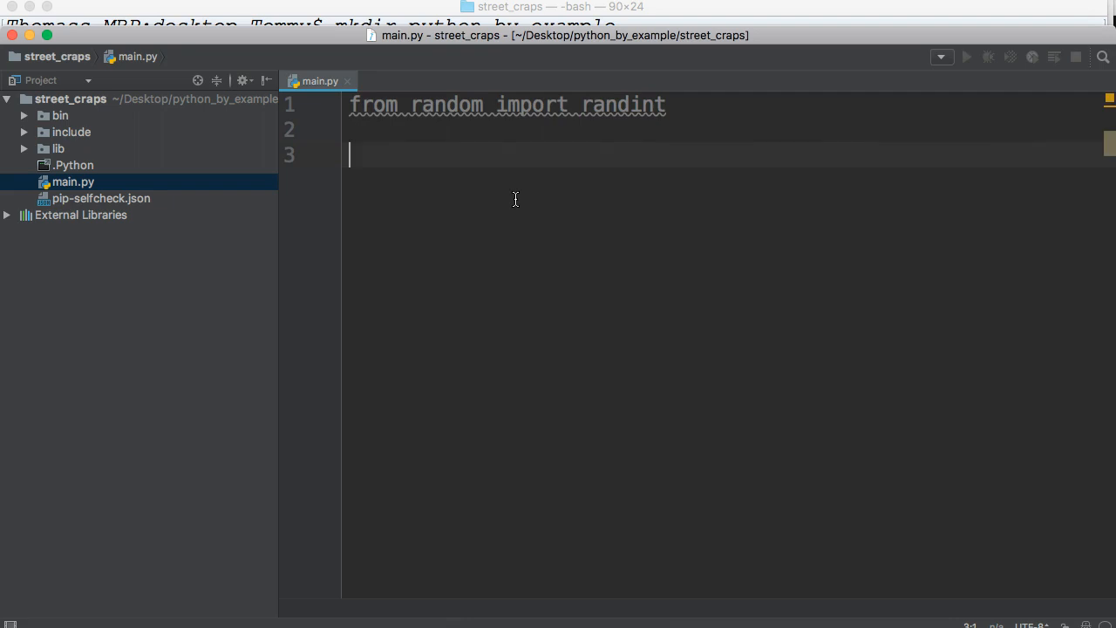
text(def)
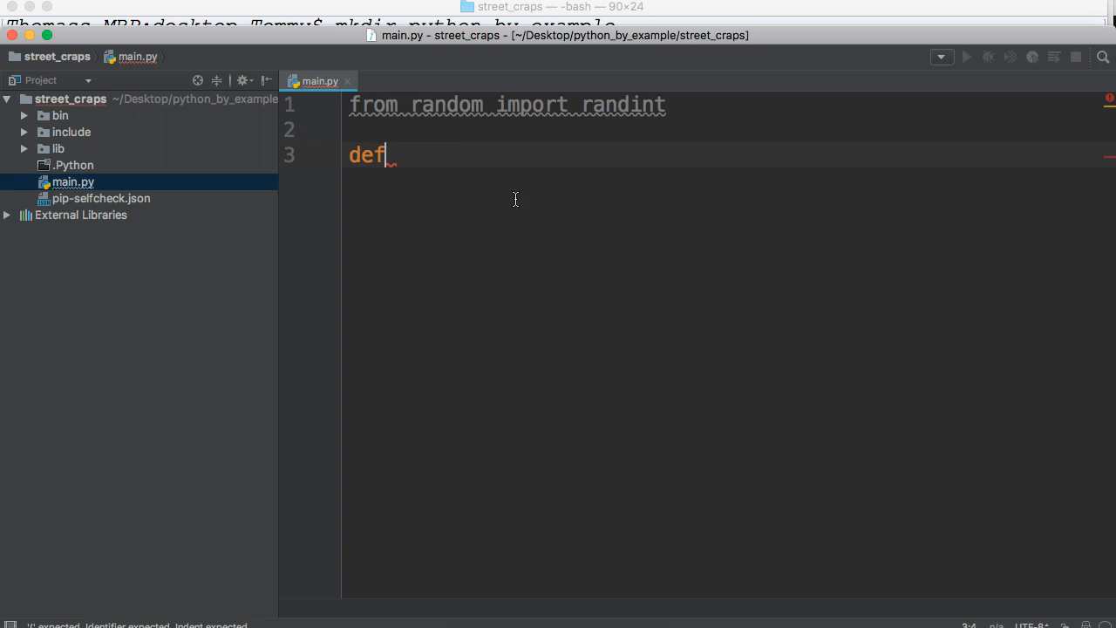
text(n)
key(BackSpace)
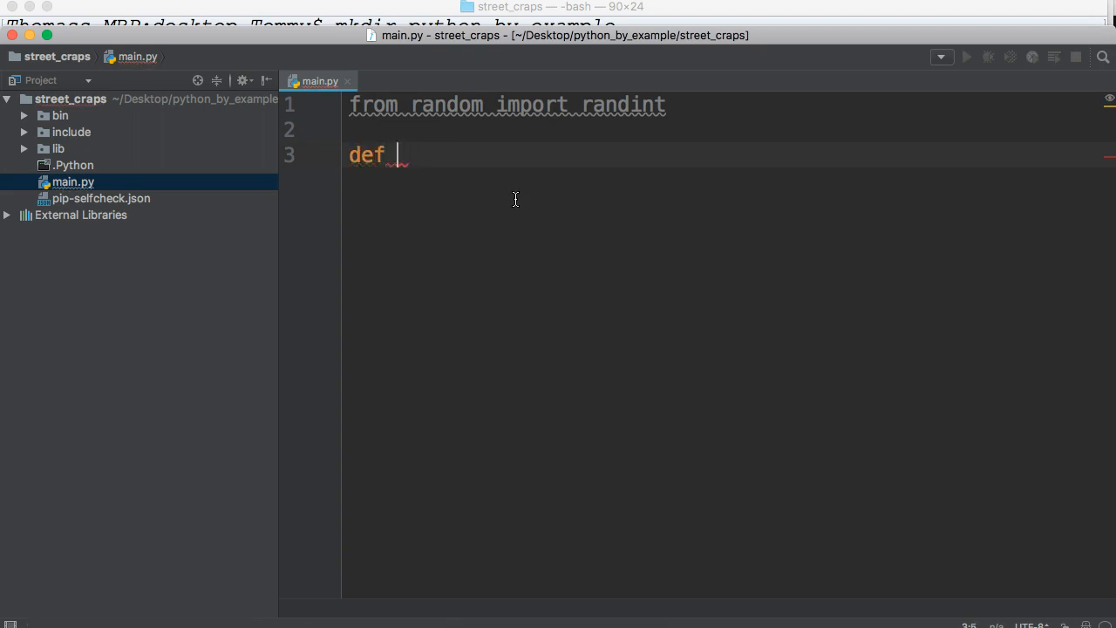
text(dice_ro)
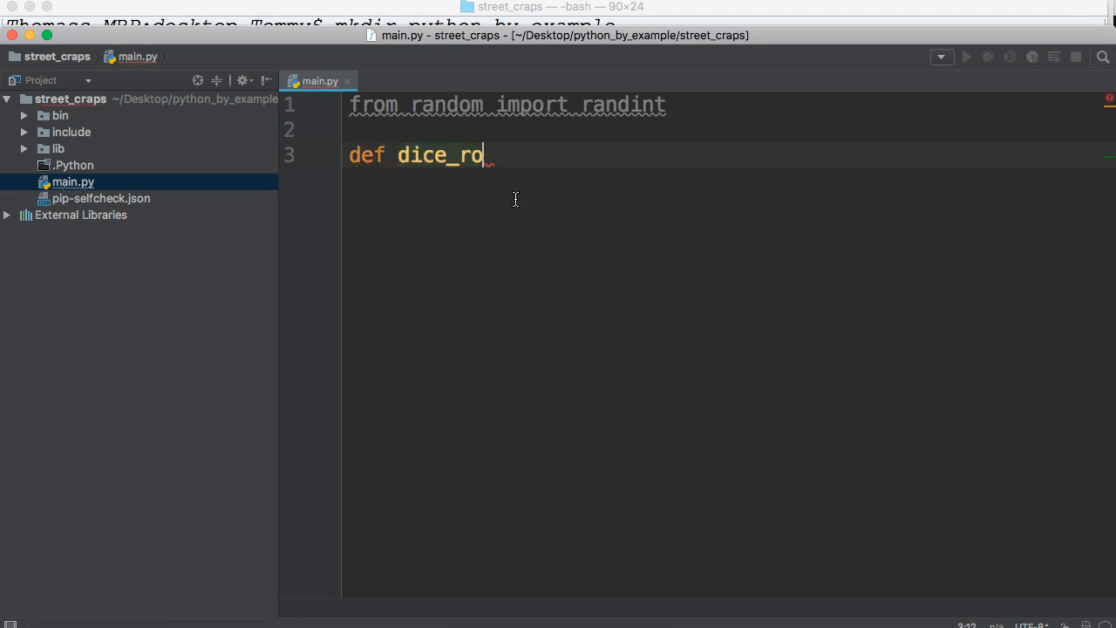
text(ll():)
key(Return)
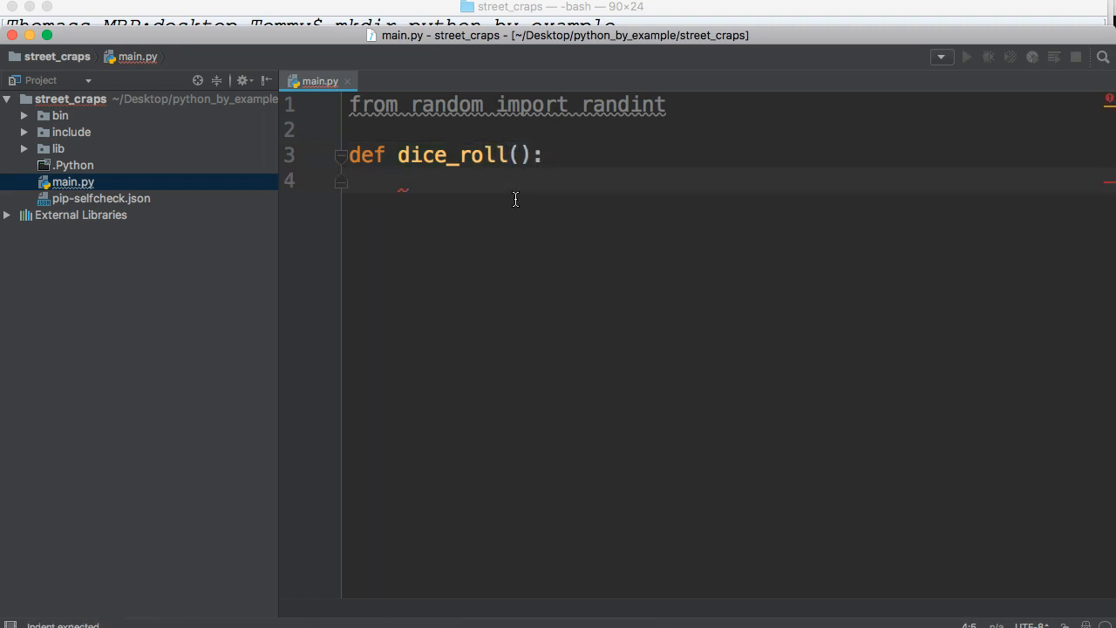
text(de)
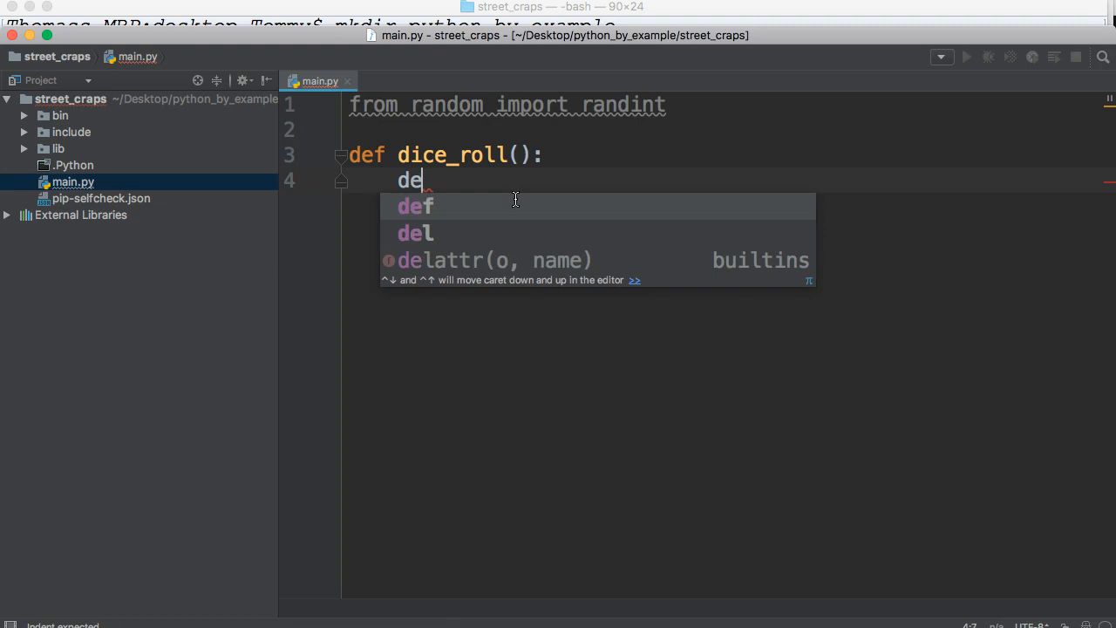
Step: Set dice_1 and dice_2 each to randint(1, 6) inside dice_roll
key(BackSpace)
text(ice_1)
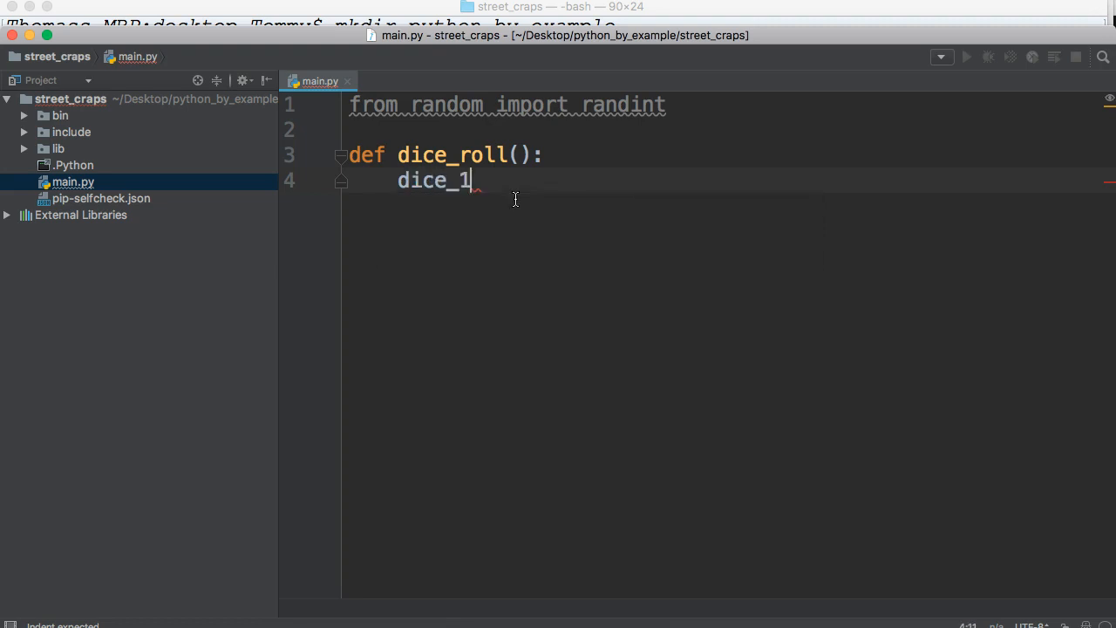
text( = r)
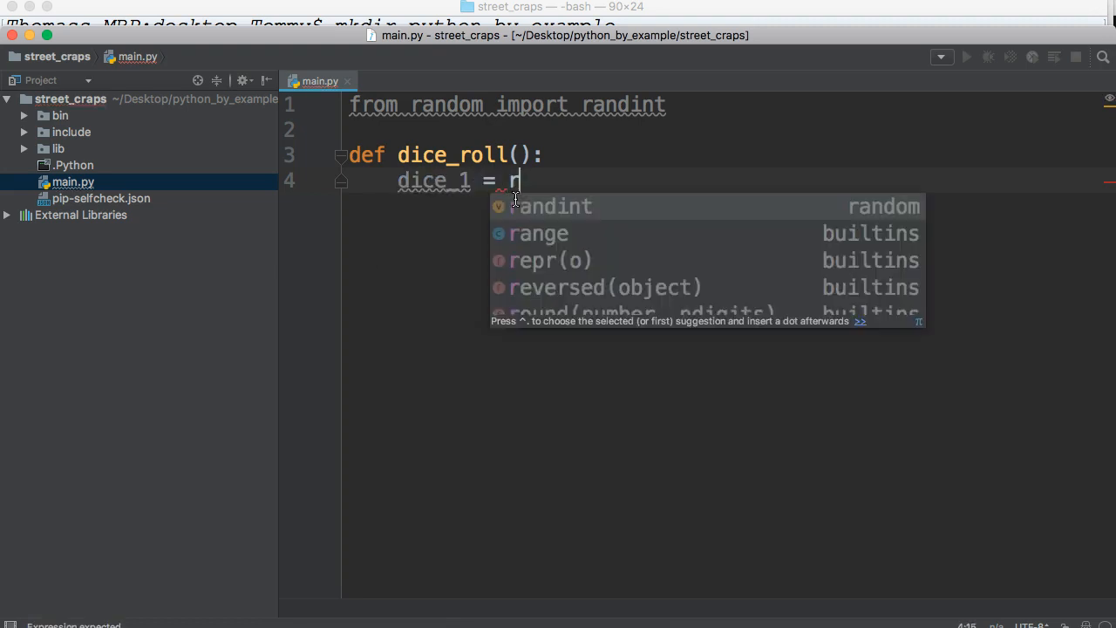
text(an)
key(Tab)
text((1)
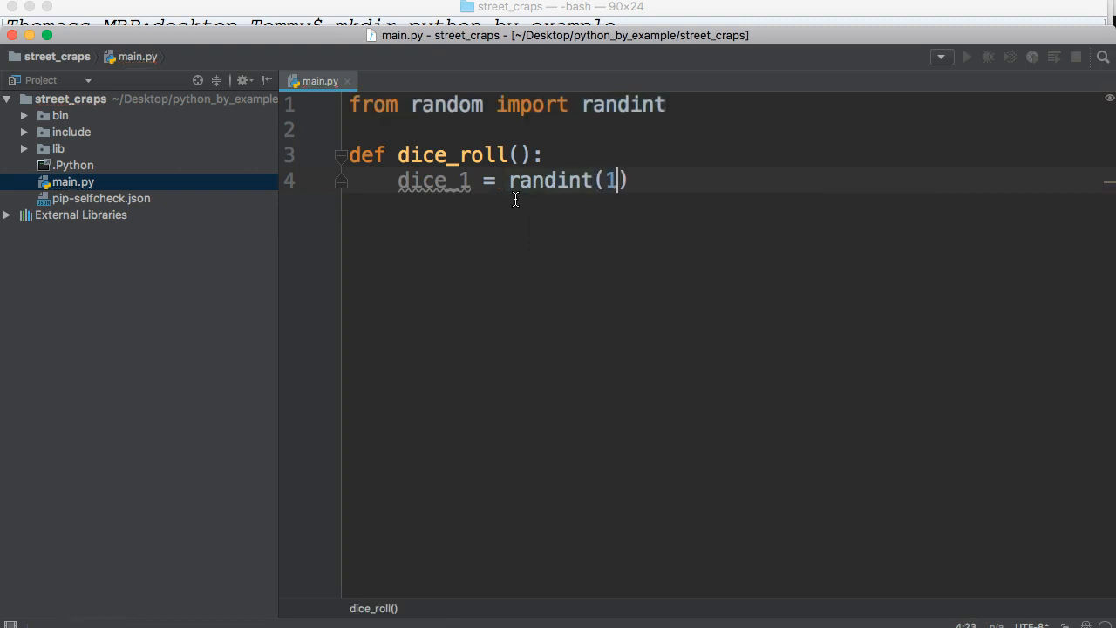
text(,)
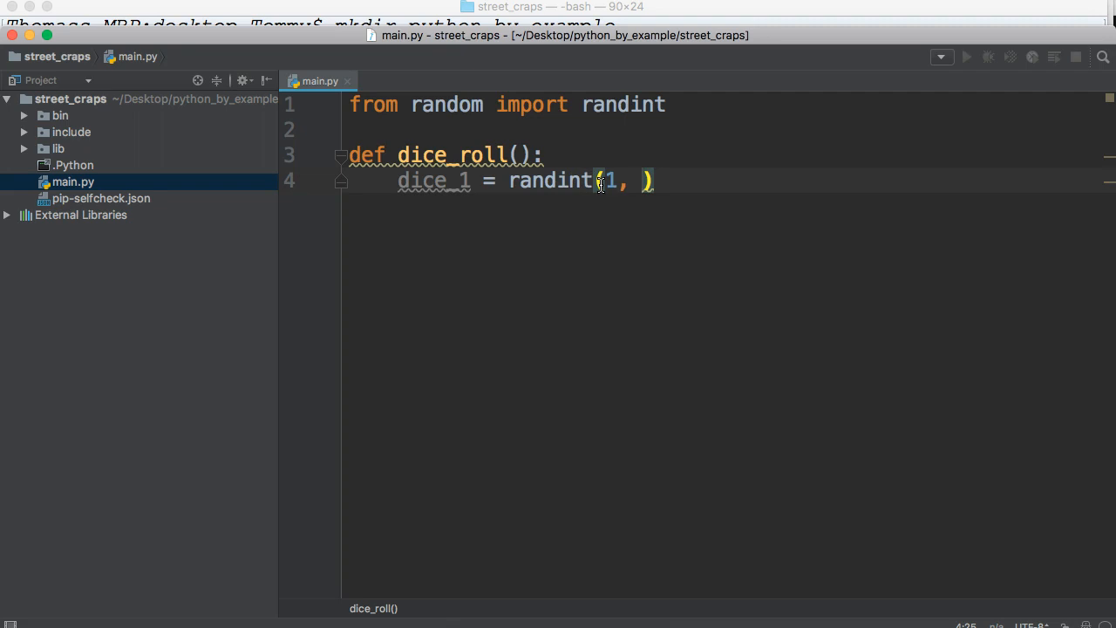
text(6)
key(shift+Return)
text(da)
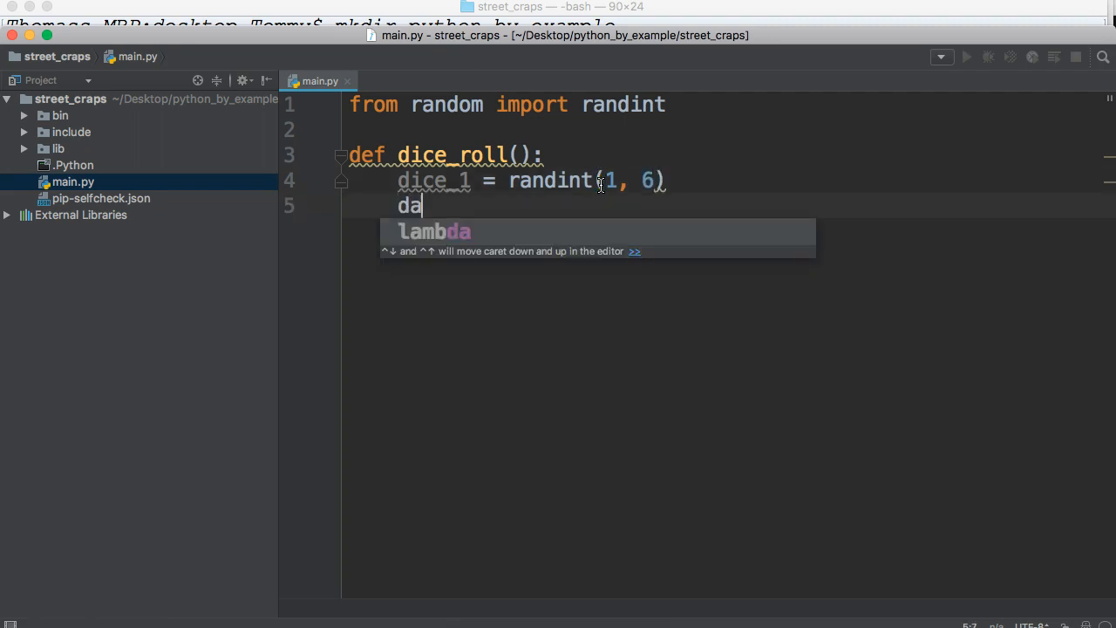
key(BackSpace)
text(ice_2 )
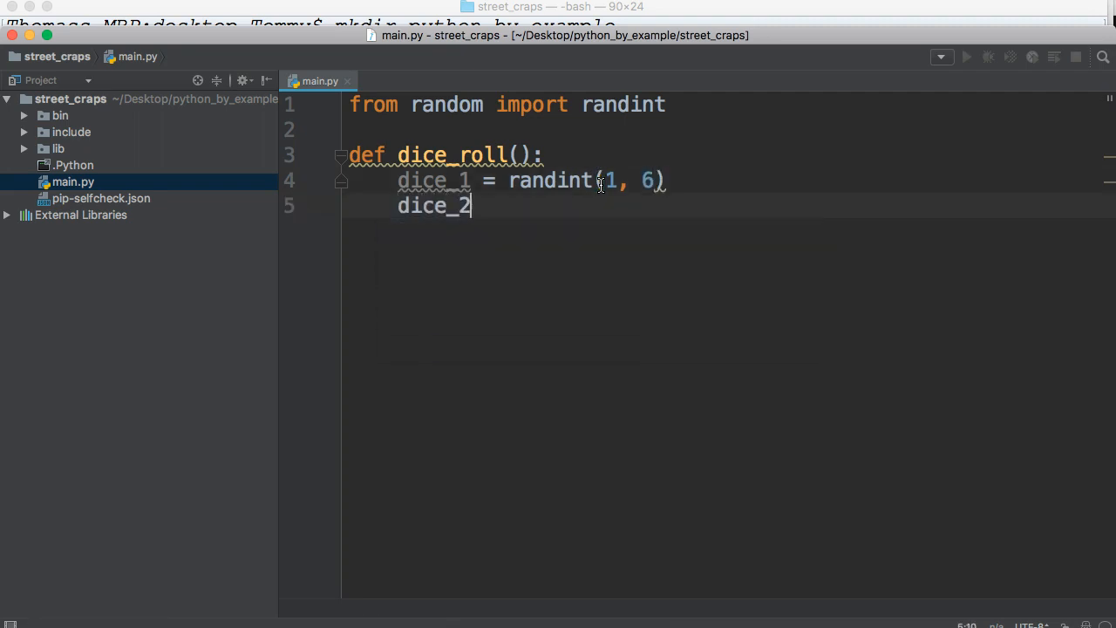
text(= rand)
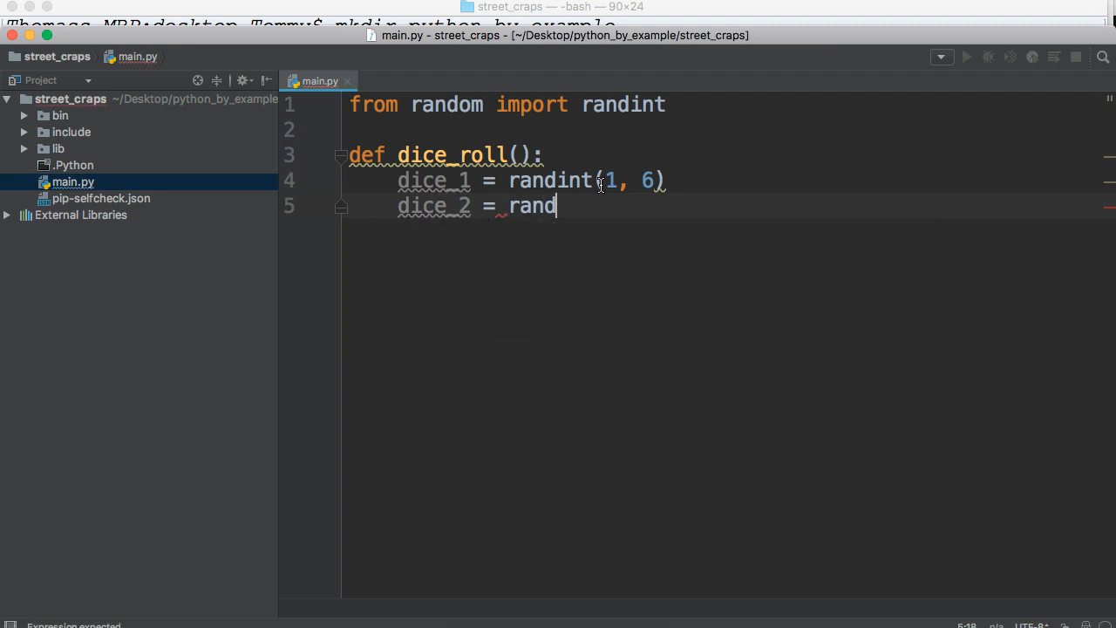
text(int()
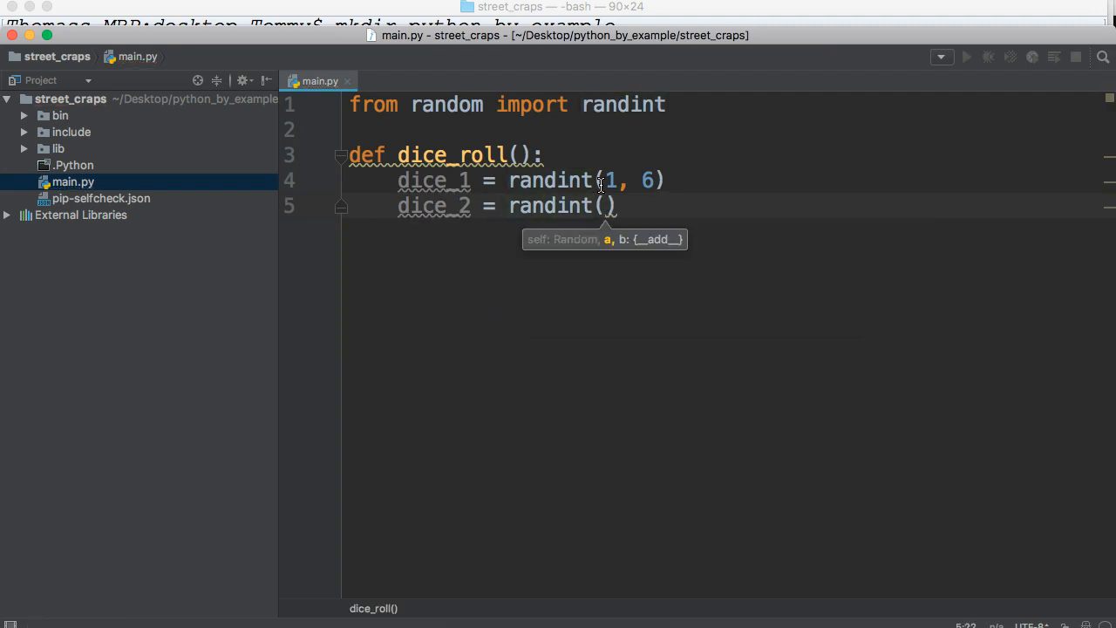
text(1, 6)
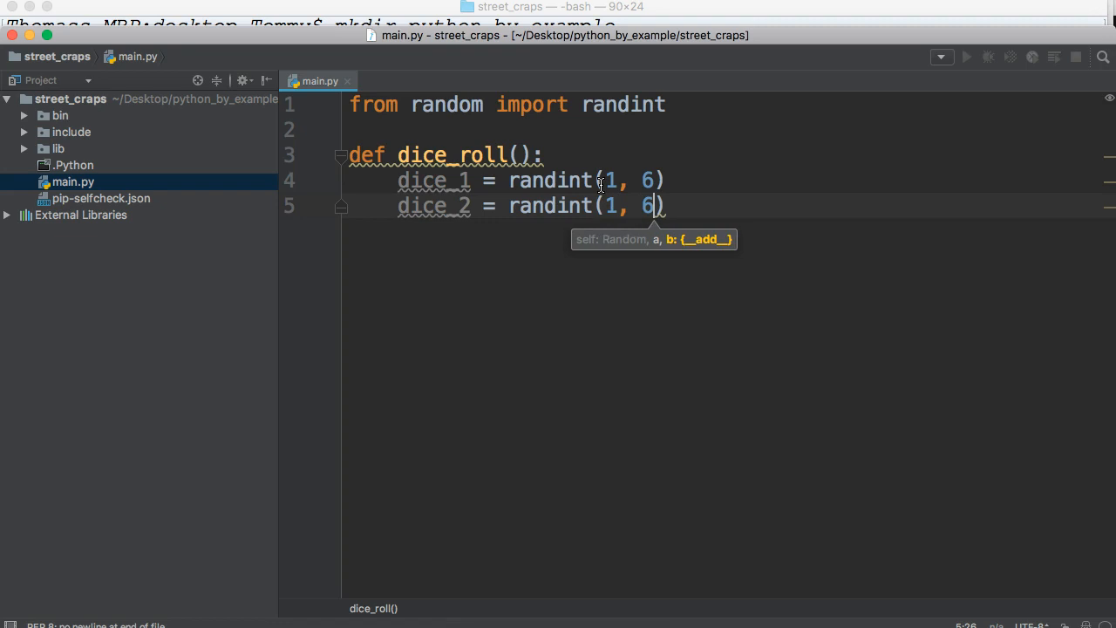
key(End)
key(Return)
key(Return)
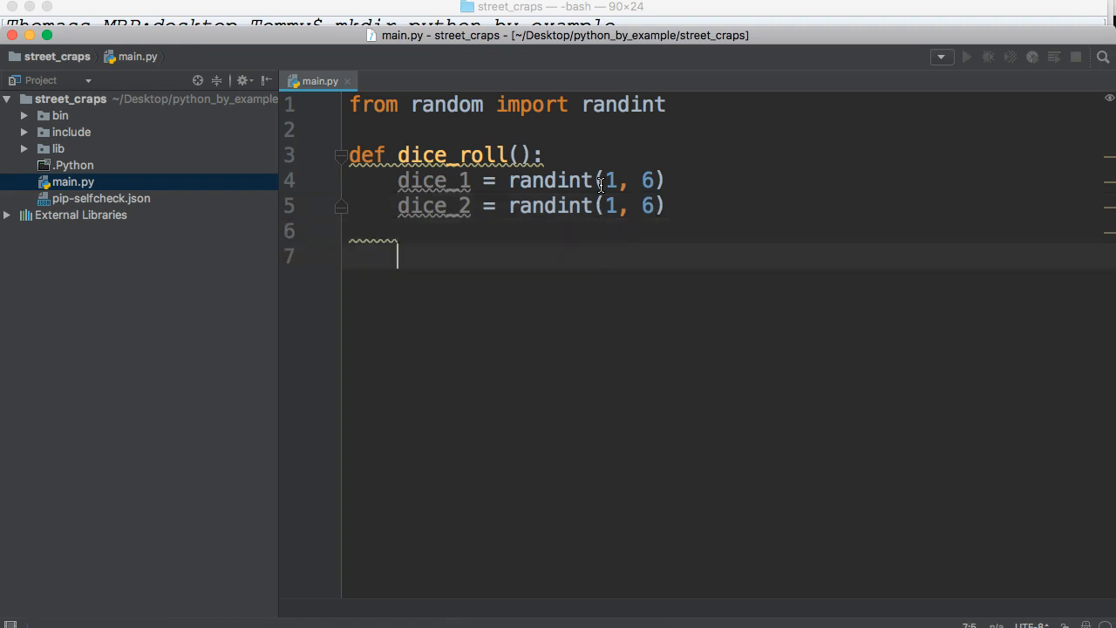
text(return )
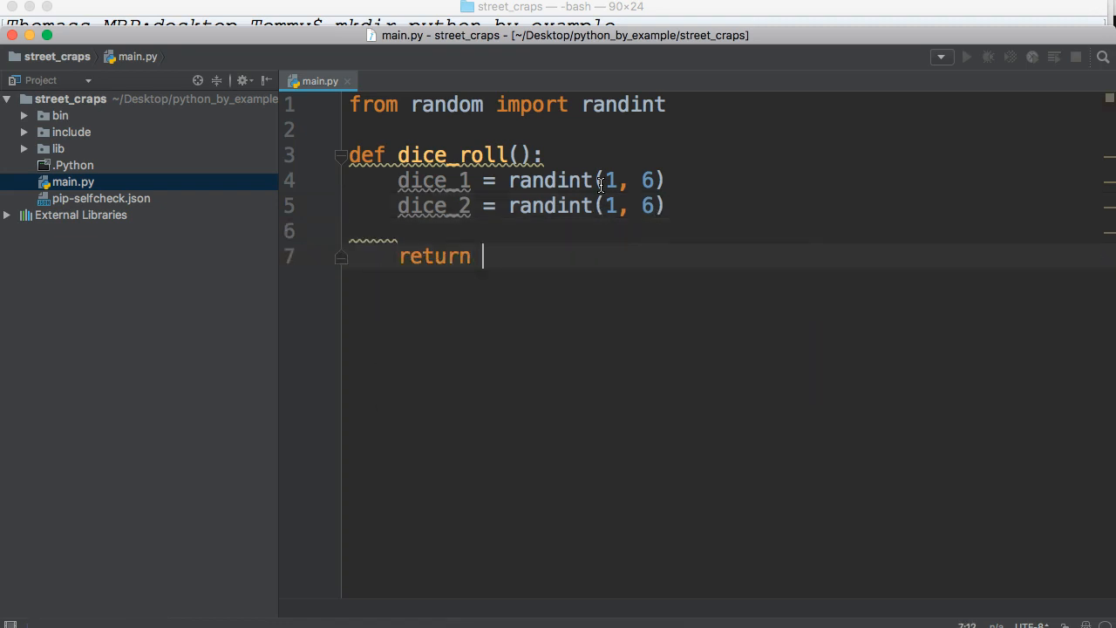
text(d)
Step: Return dice_1, dice_2 from the function
key(Down)
key(Tab)
text(, )
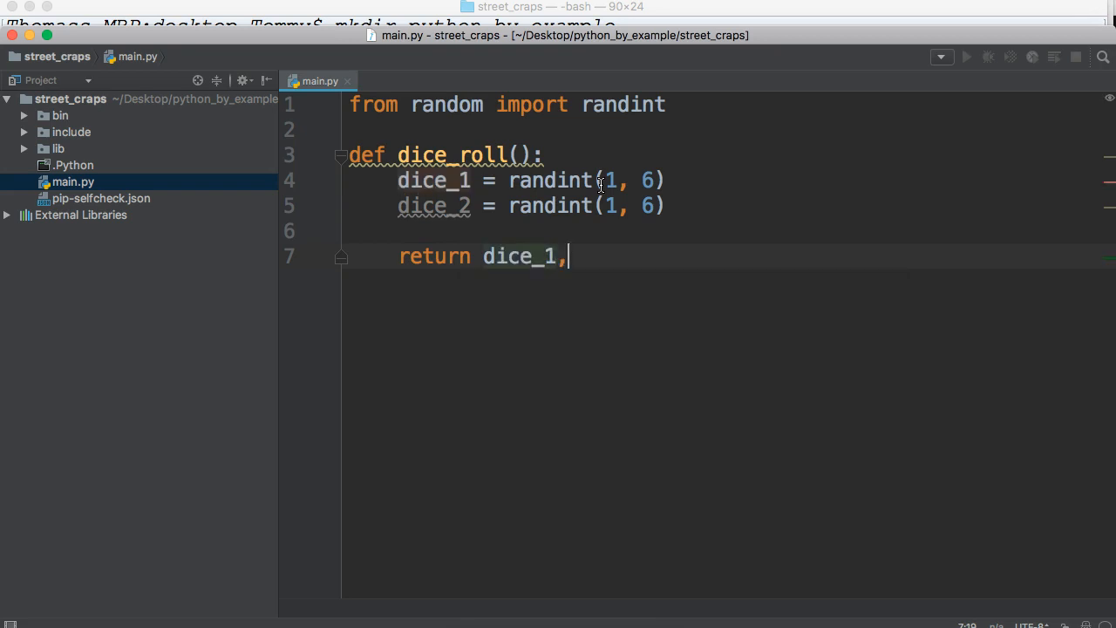
text(di)
key(Tab)
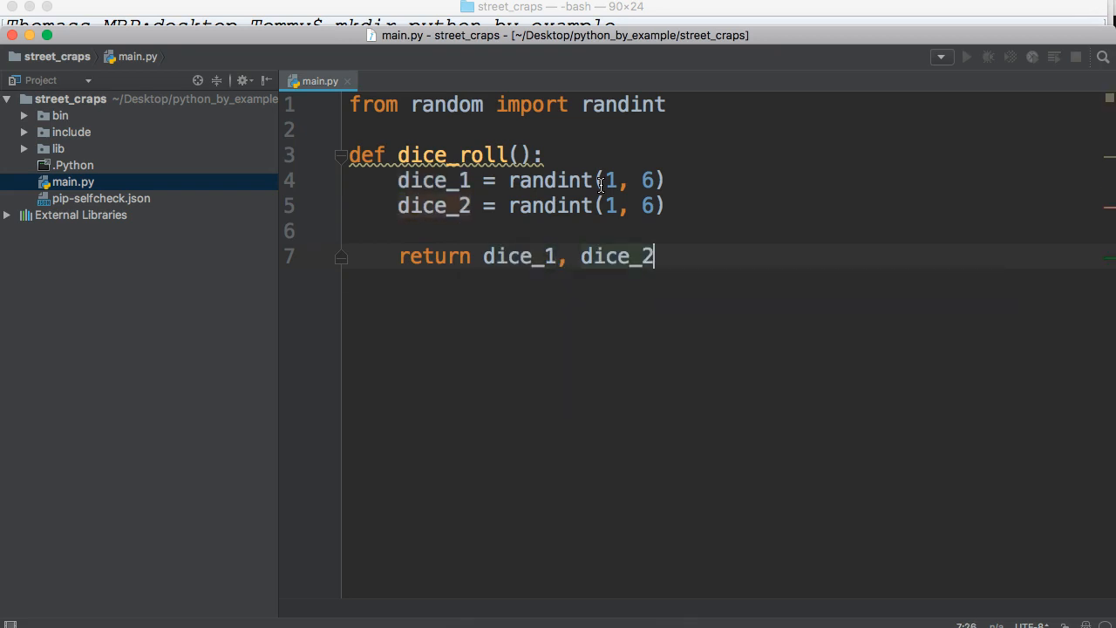
key(Return)
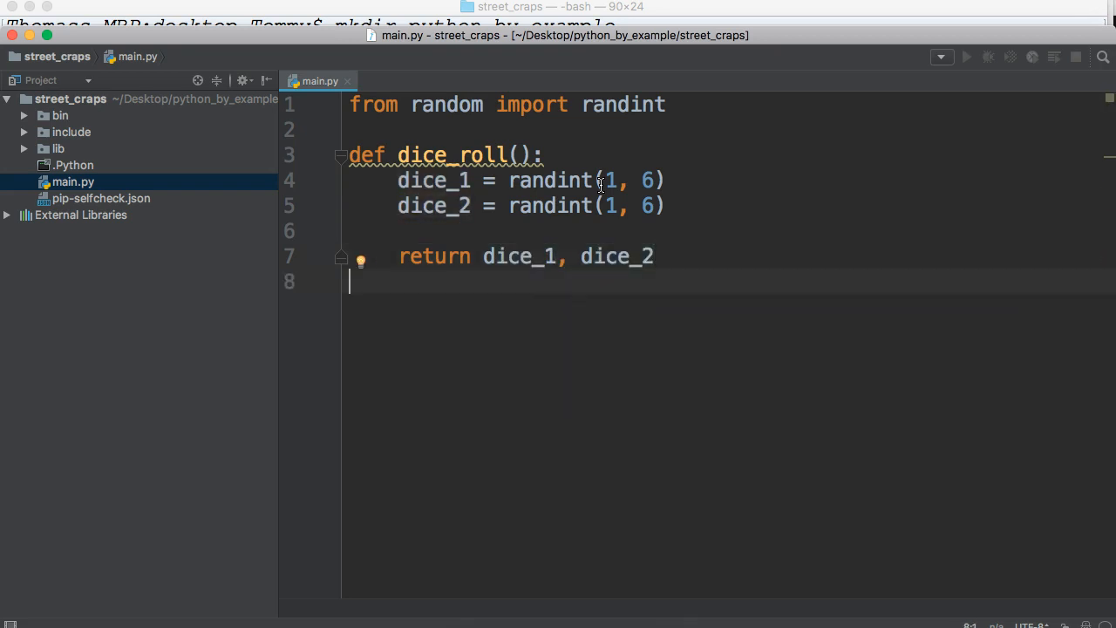
Step: Store dice_roll() in roll and print(roll) below the function
key(Return)
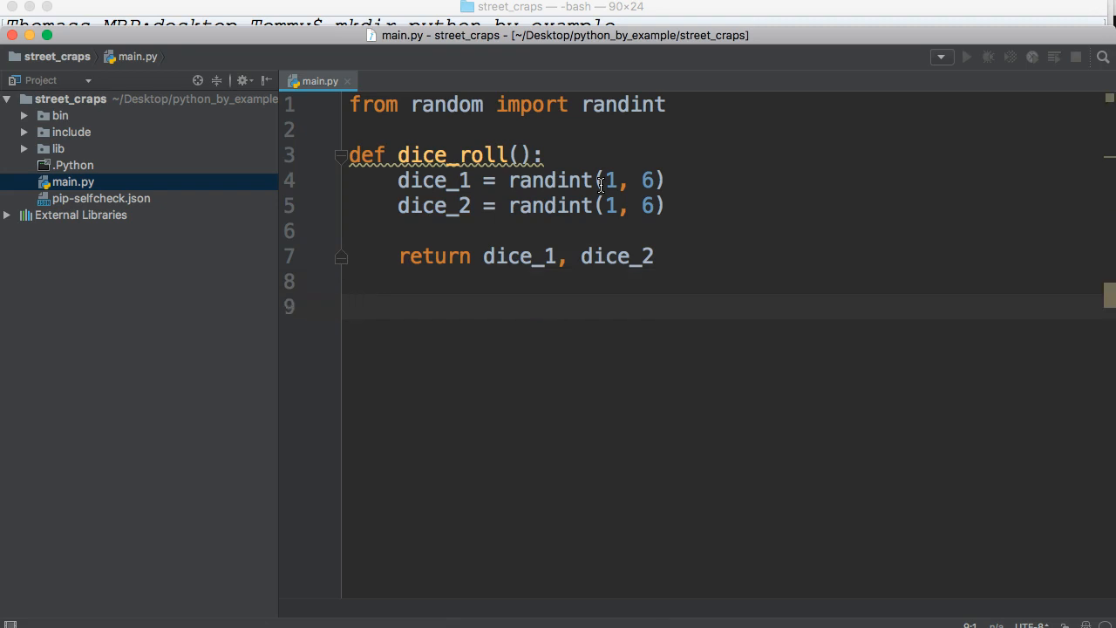
text(roll = )
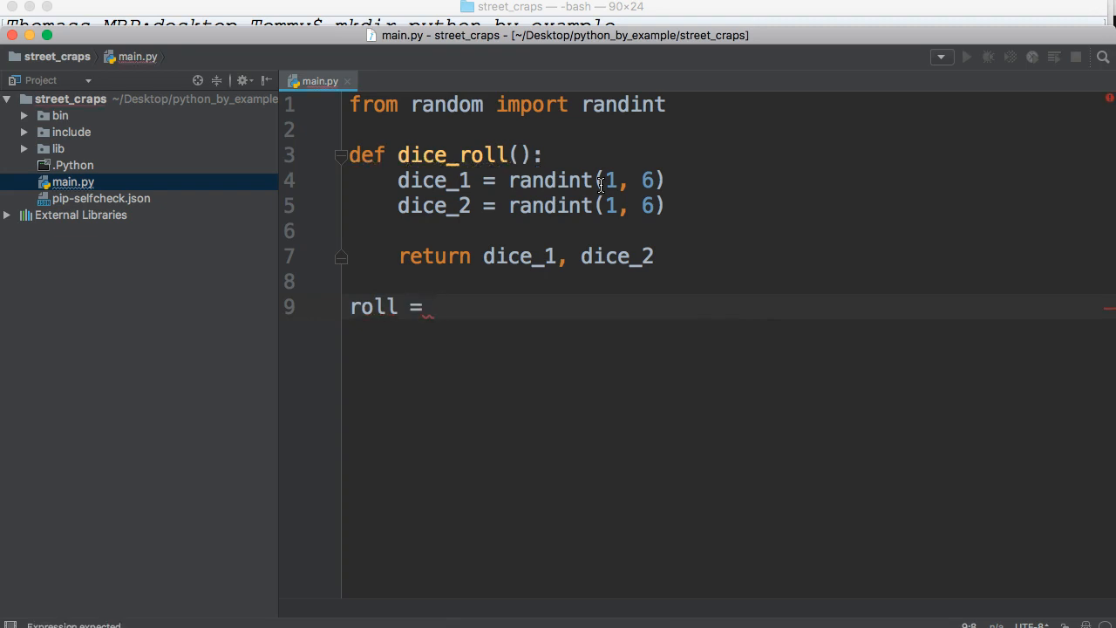
text(dice_ro)
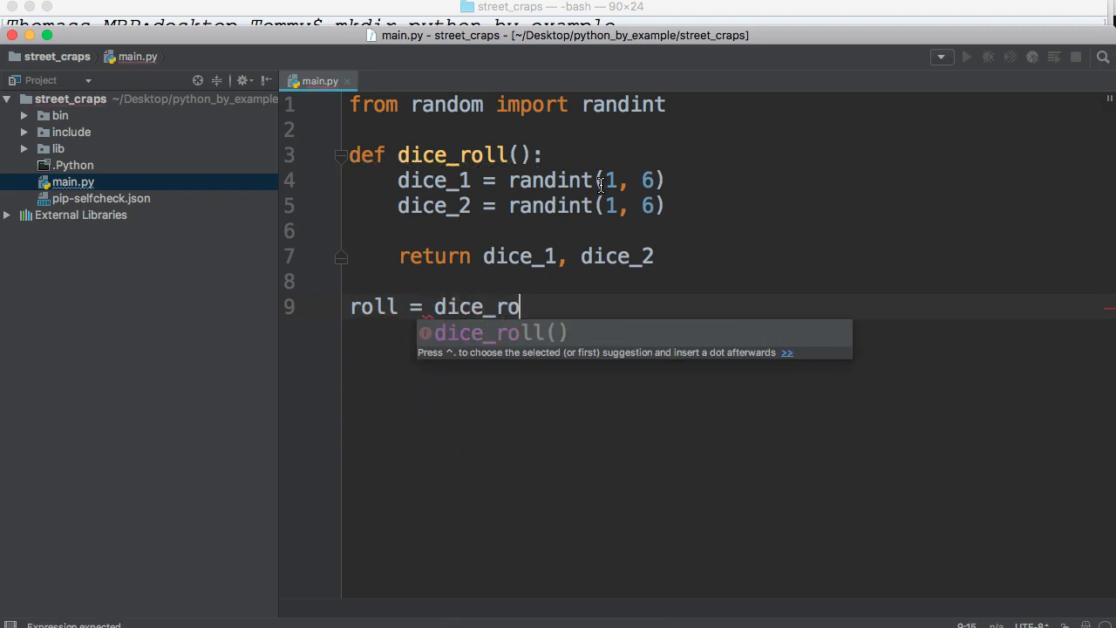
text(ll())
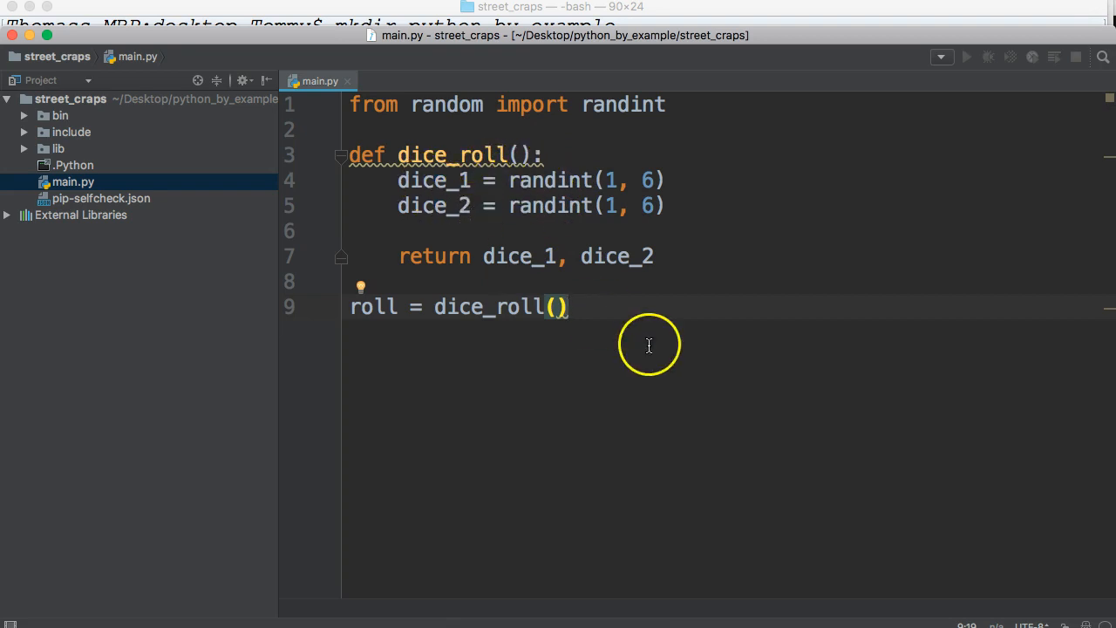
key(Return)
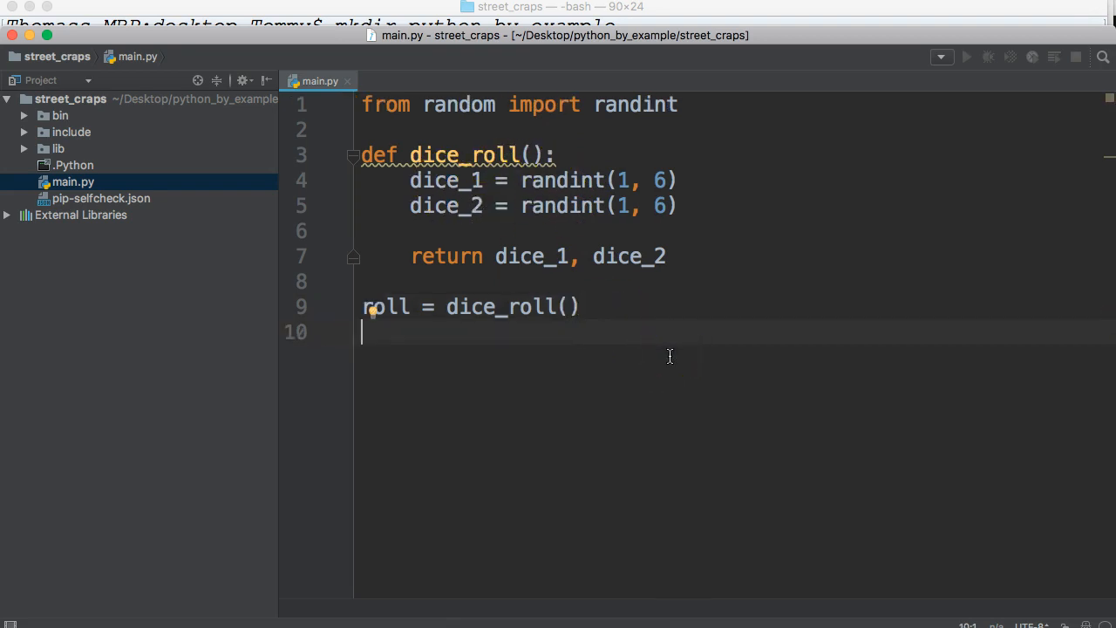
text(print(r)
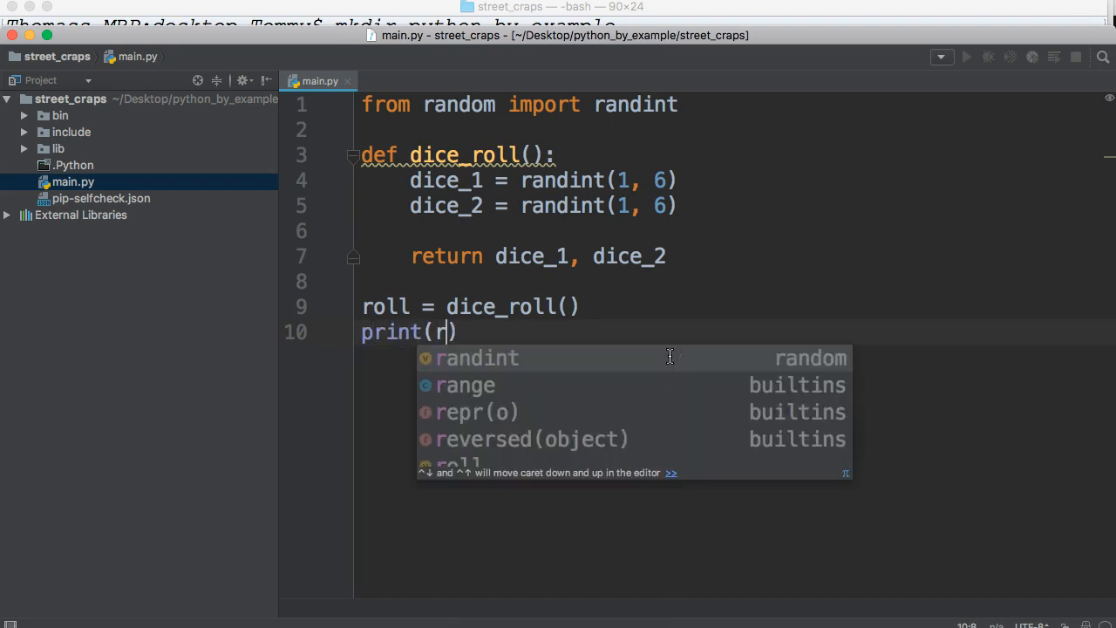
text(oll)
key(Escape)
key(Right)
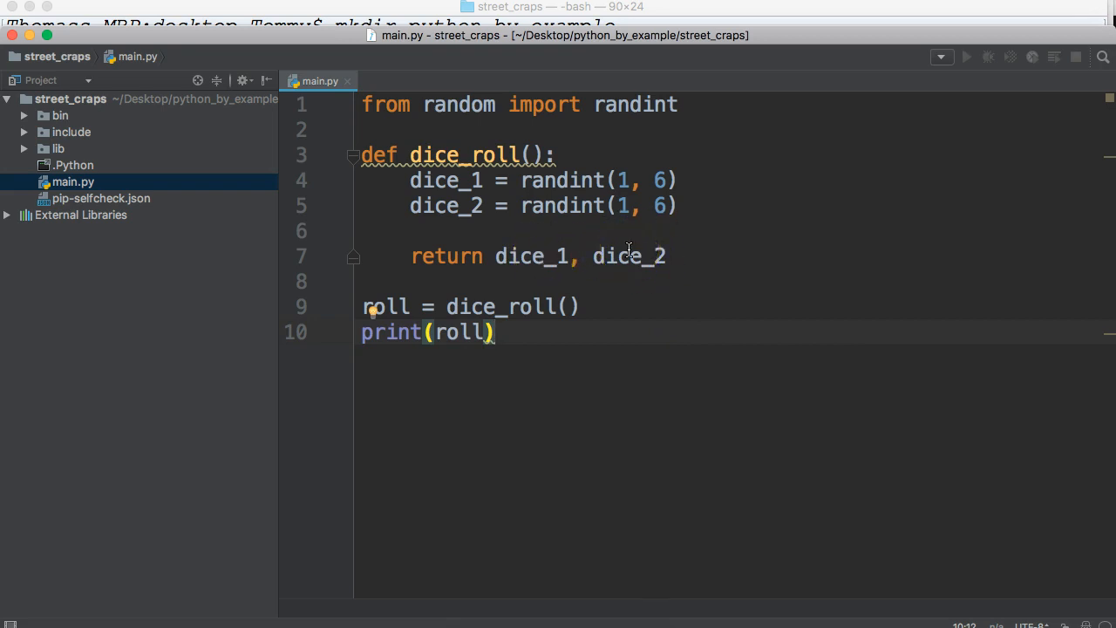
key(Return)
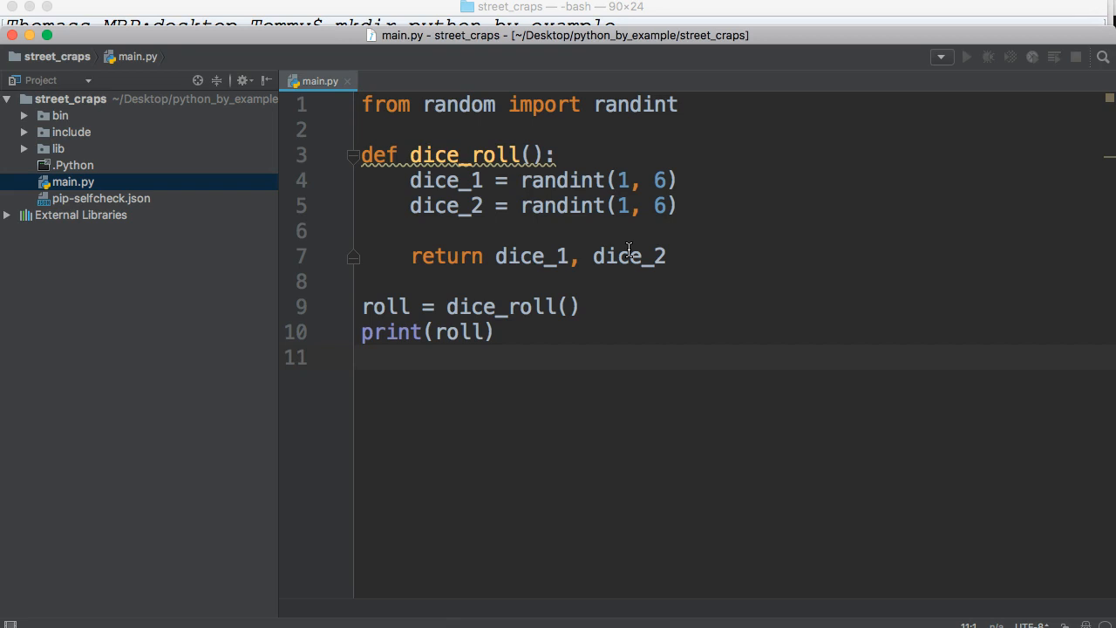
Step: Add print(sum(roll)) and switch back to the Terminal window
click(655, 375)
text(print()
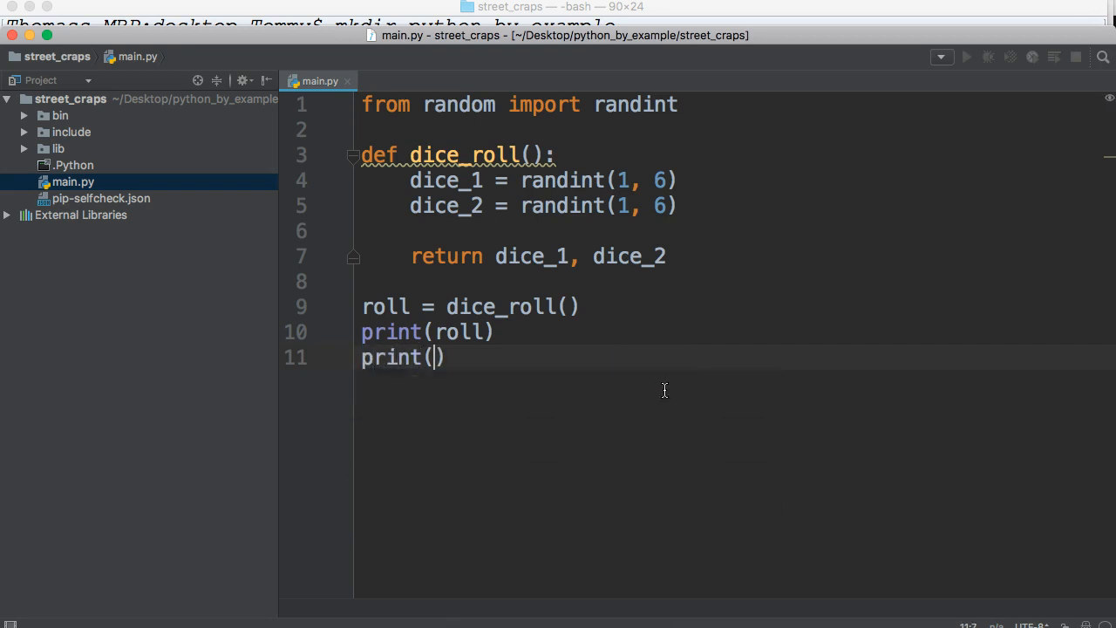
text(sum()
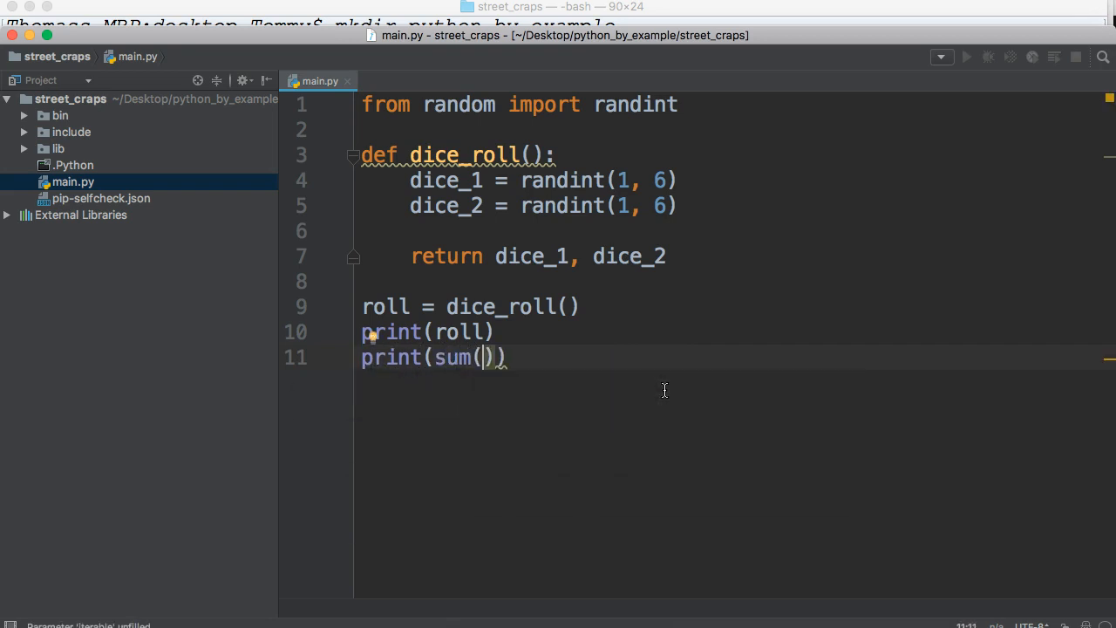
text(roll)
key(Escape)
key(Right)
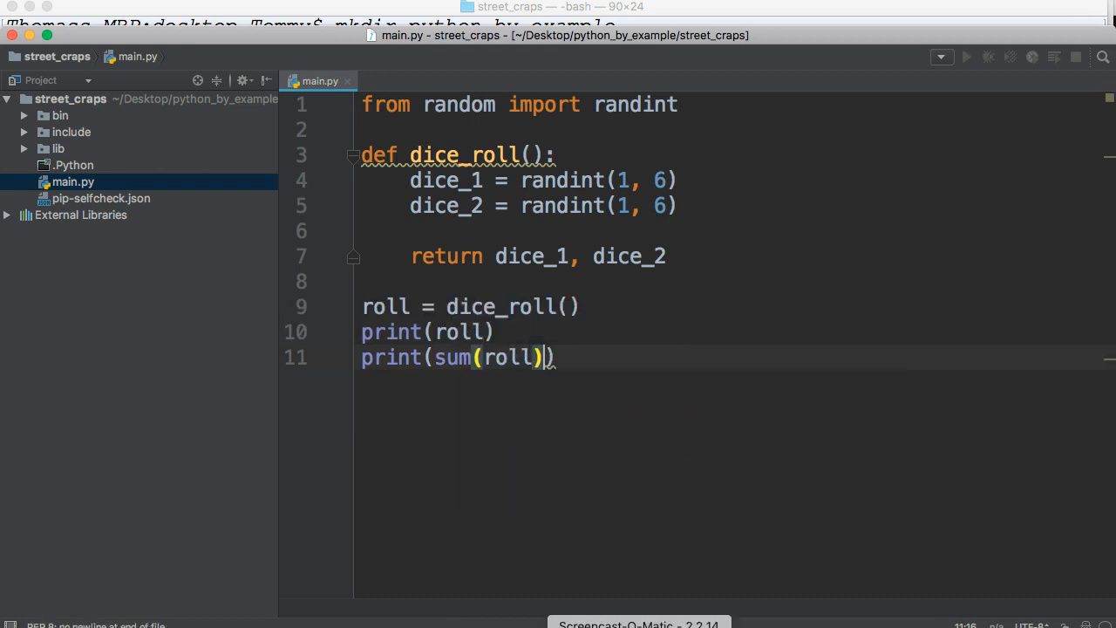
key(super+Tab)
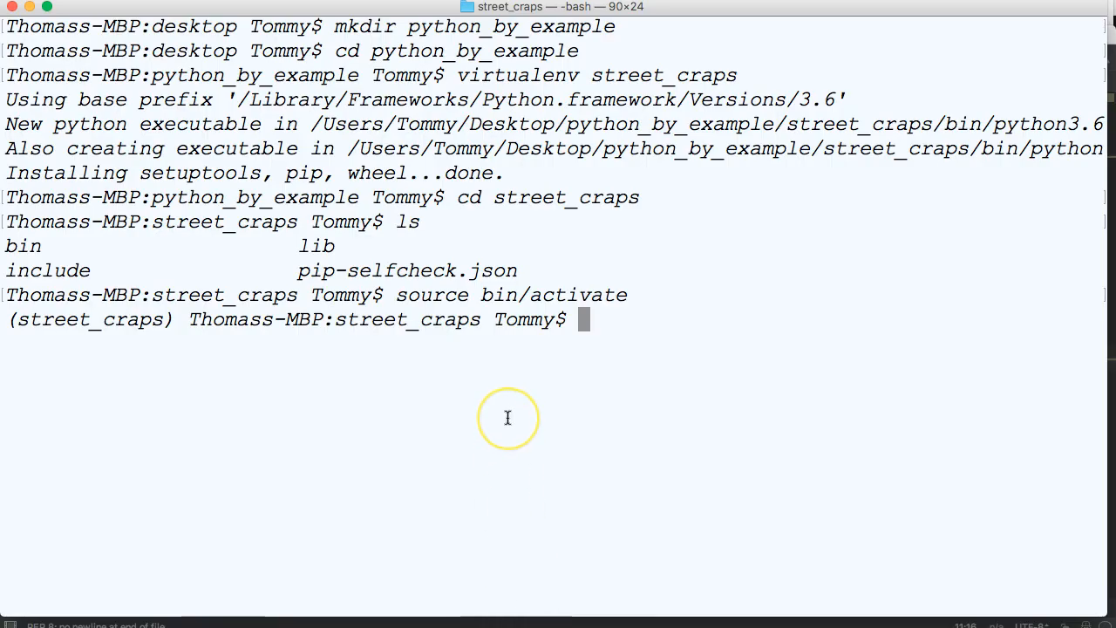
Step: Clear the terminal and run python main.py, printing (1, 2) and the sum 3
key(ctrl+l)
text(p)
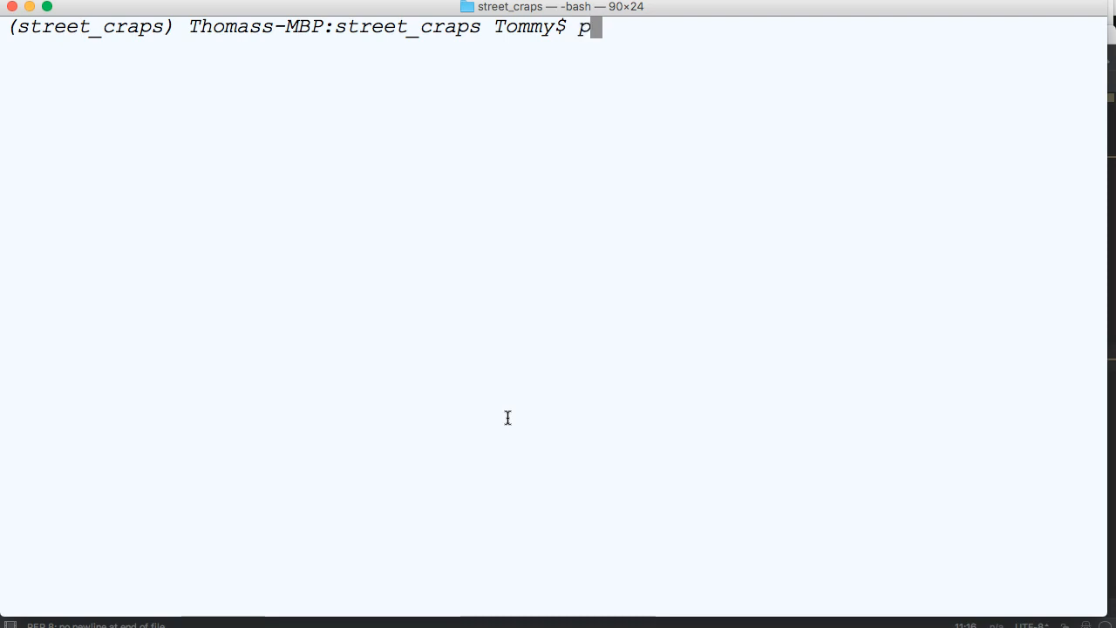
text(ython mai)
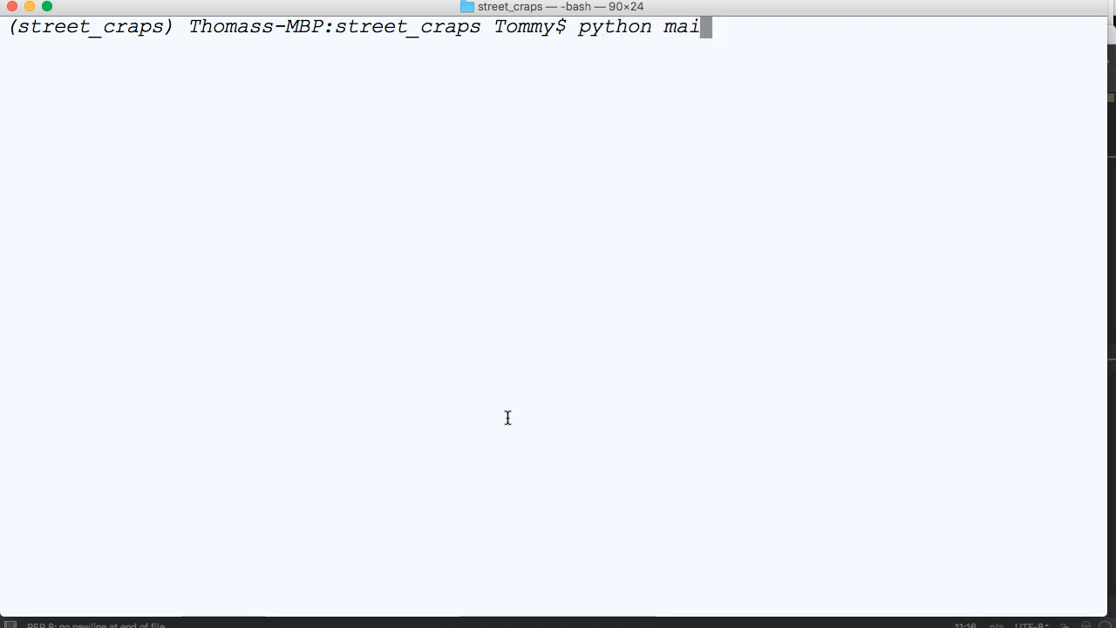
text(n.py)
key(Return)
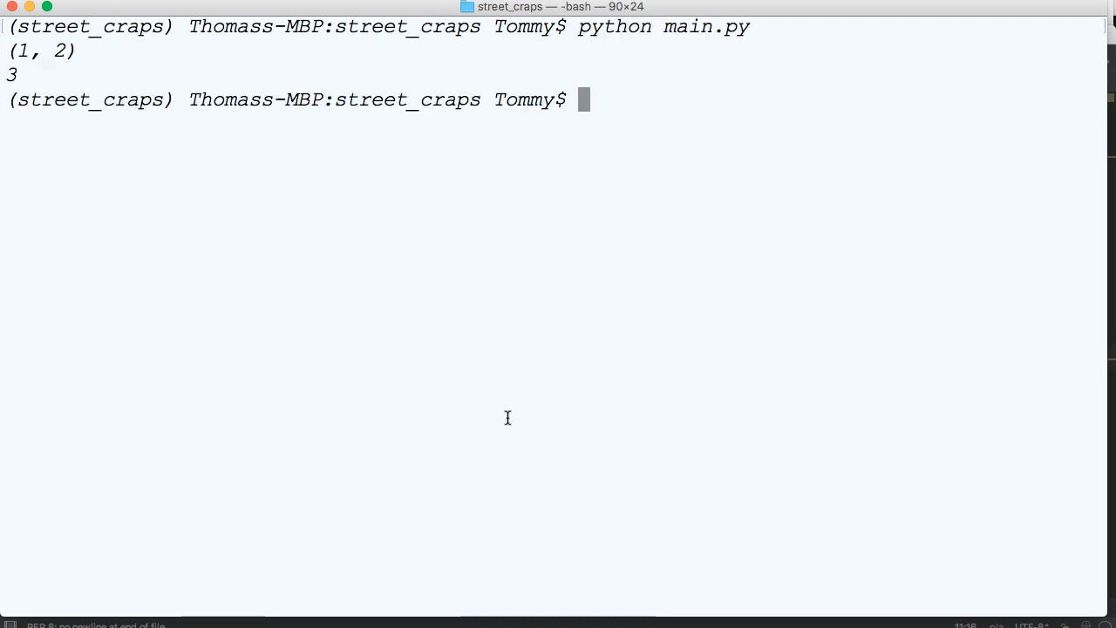
click(508, 418)
click(20, 51)
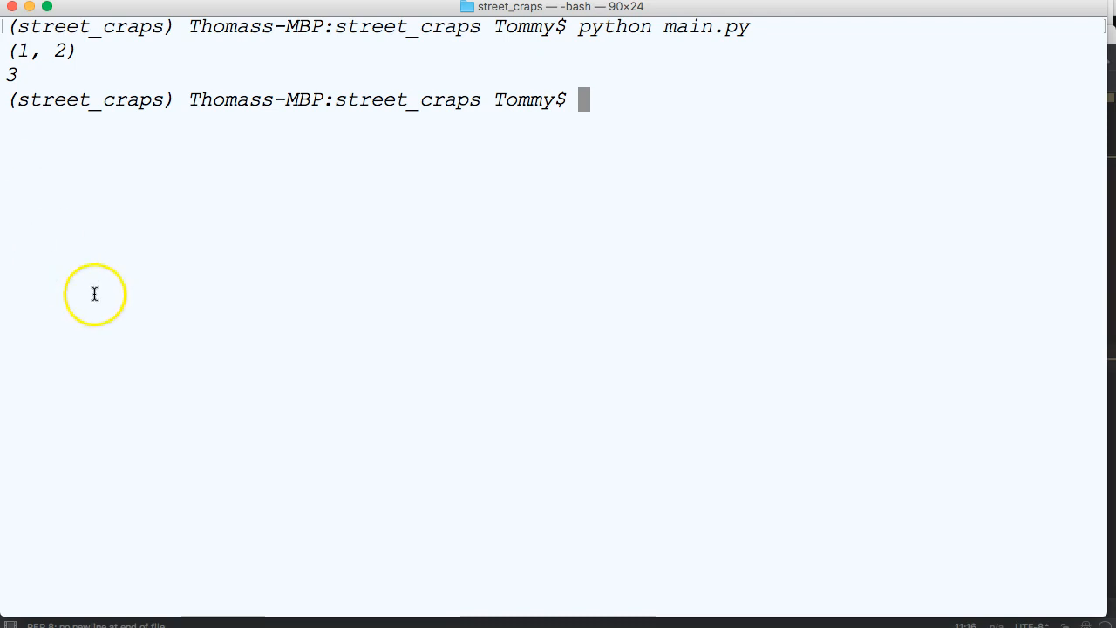
click(158, 402)
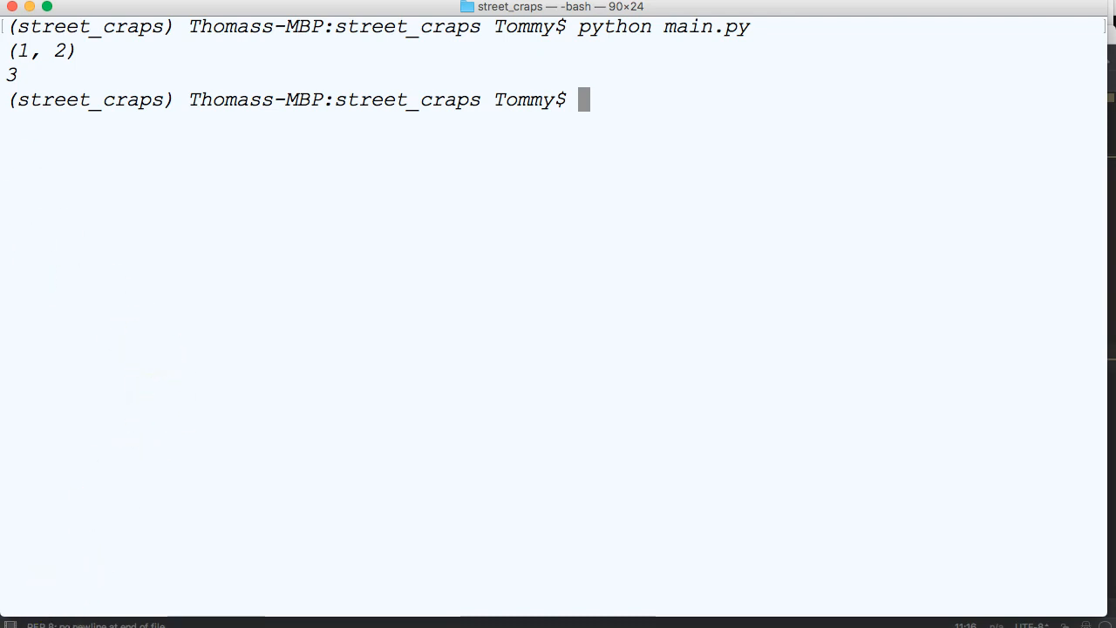